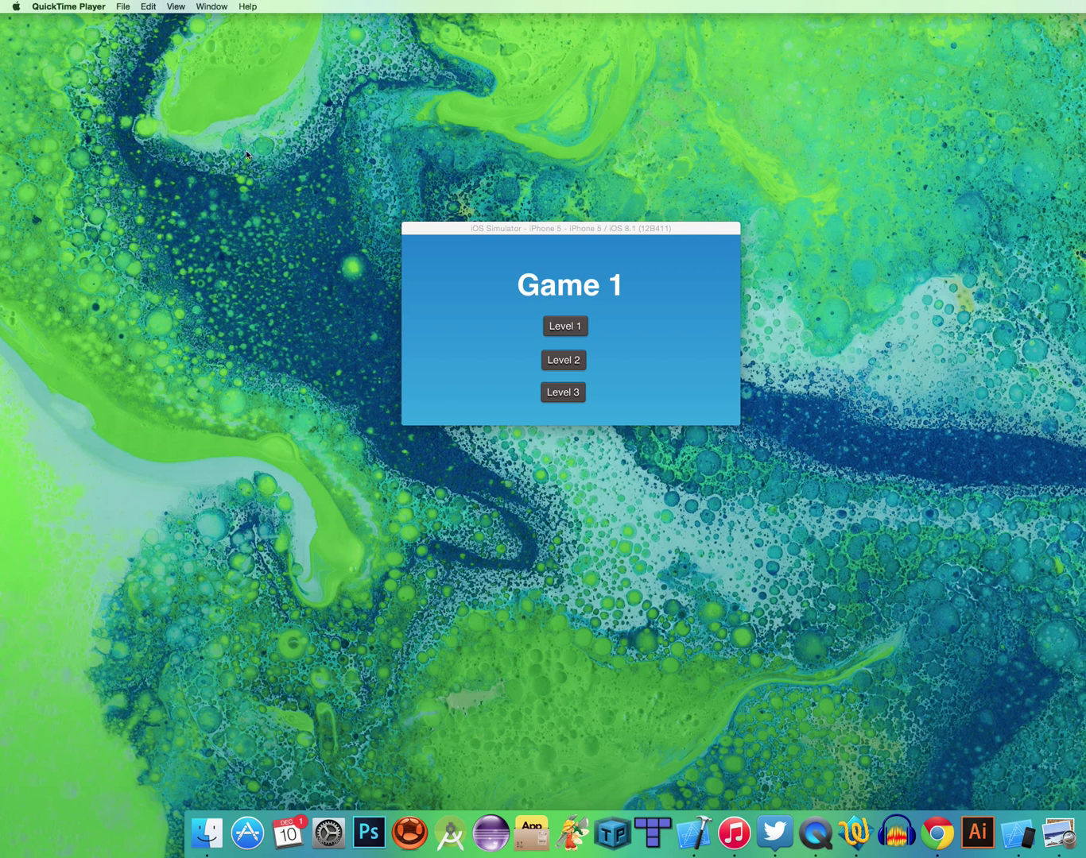
- Bring the iOS Simulator forward, open Level 1 of the sample game and return to its main screen
click(205, 7)
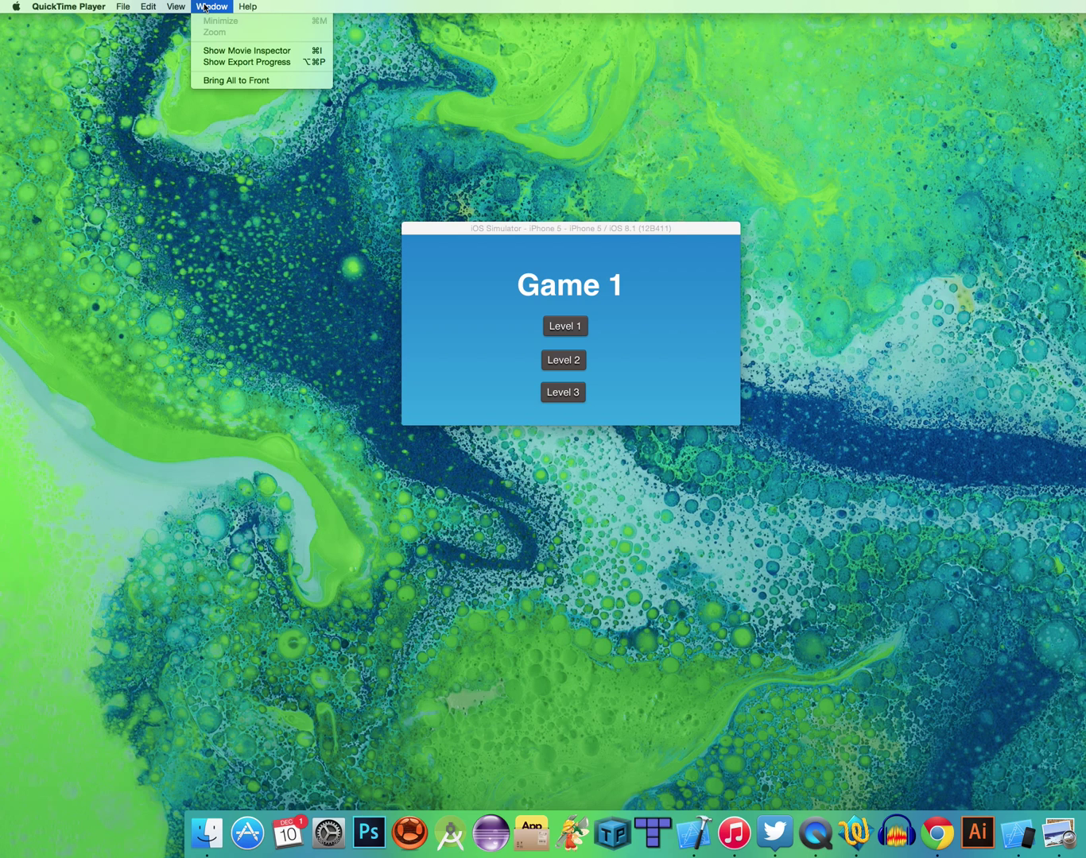
mouse_move(174, 6)
click(451, 231)
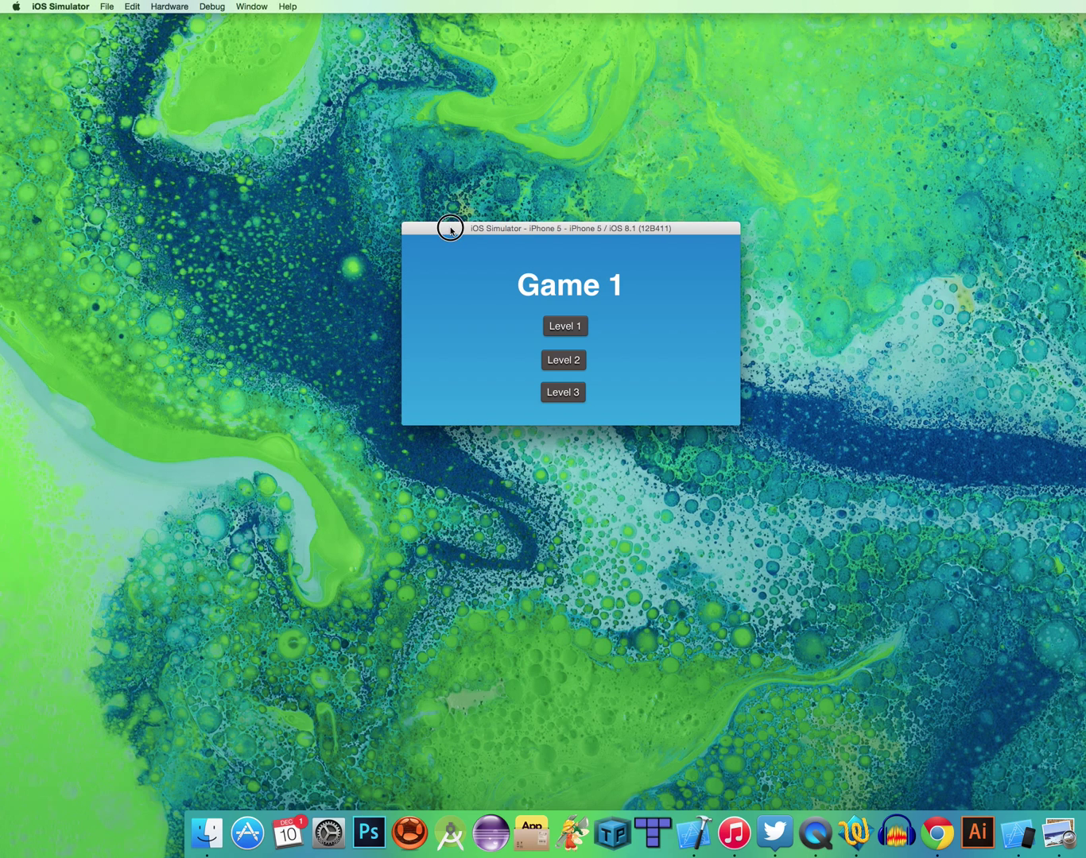
drag(450, 232, 498, 236)
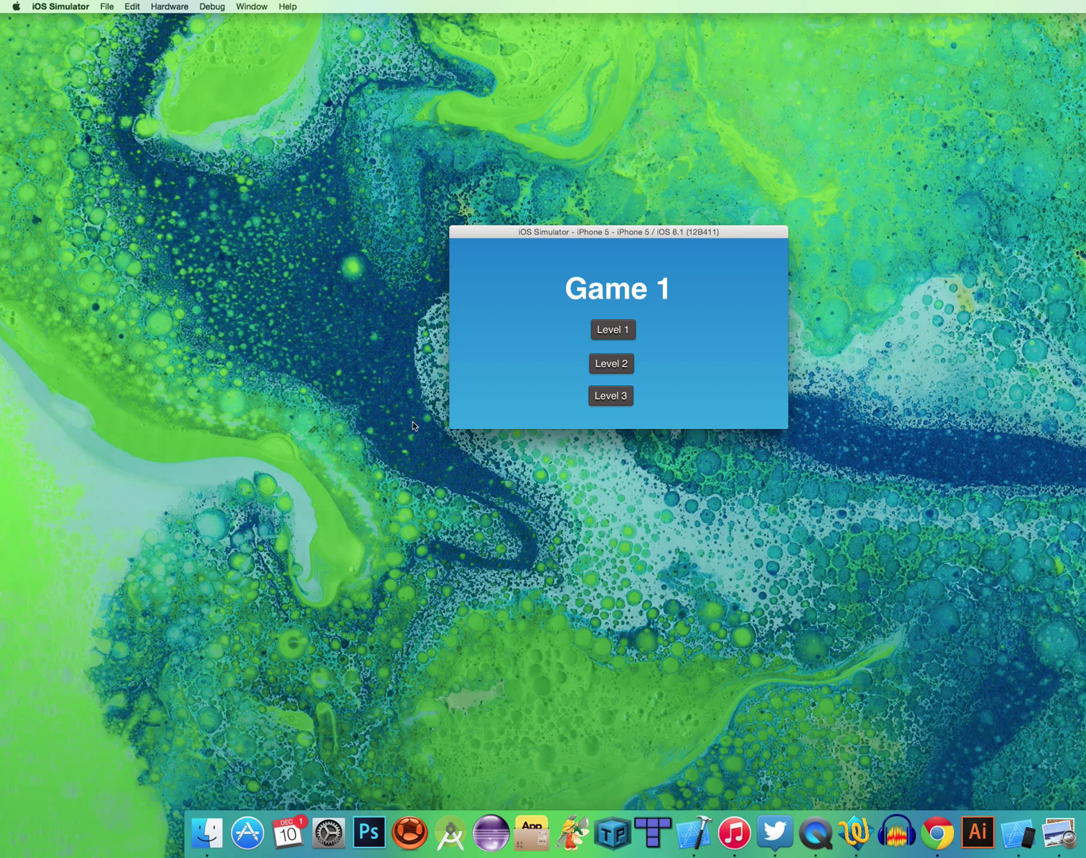
click(612, 333)
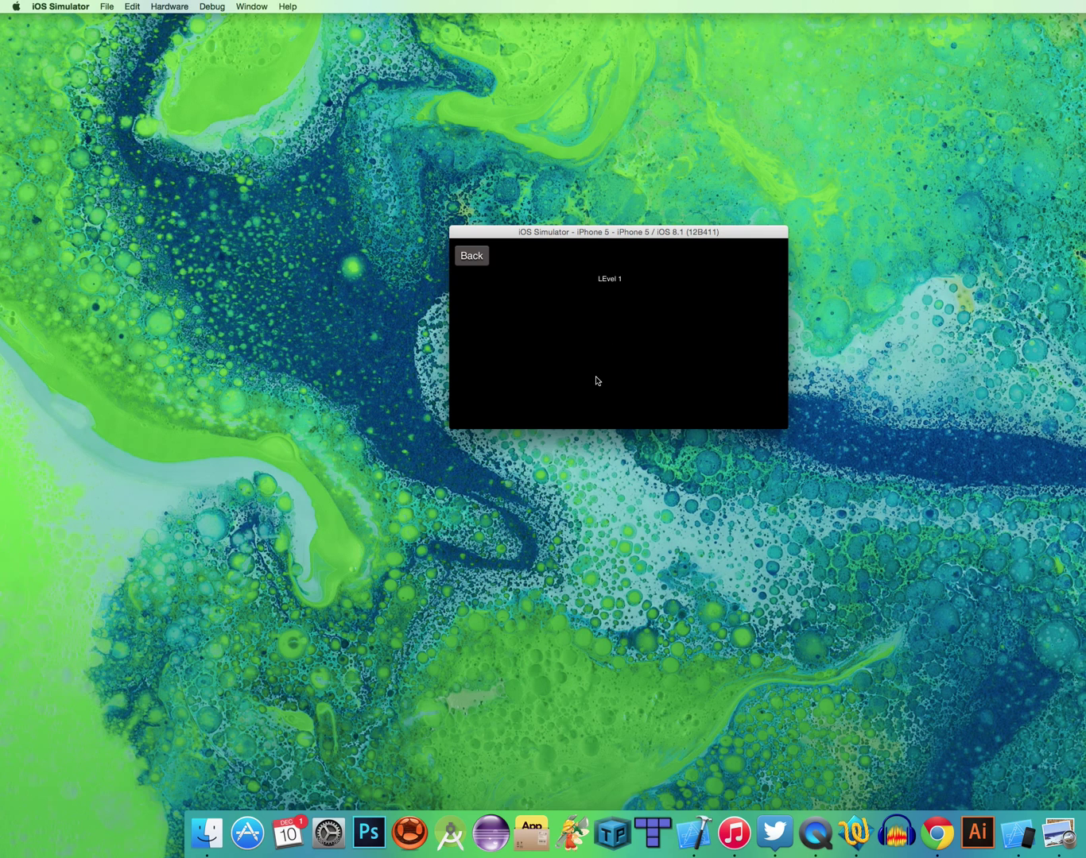
click(469, 264)
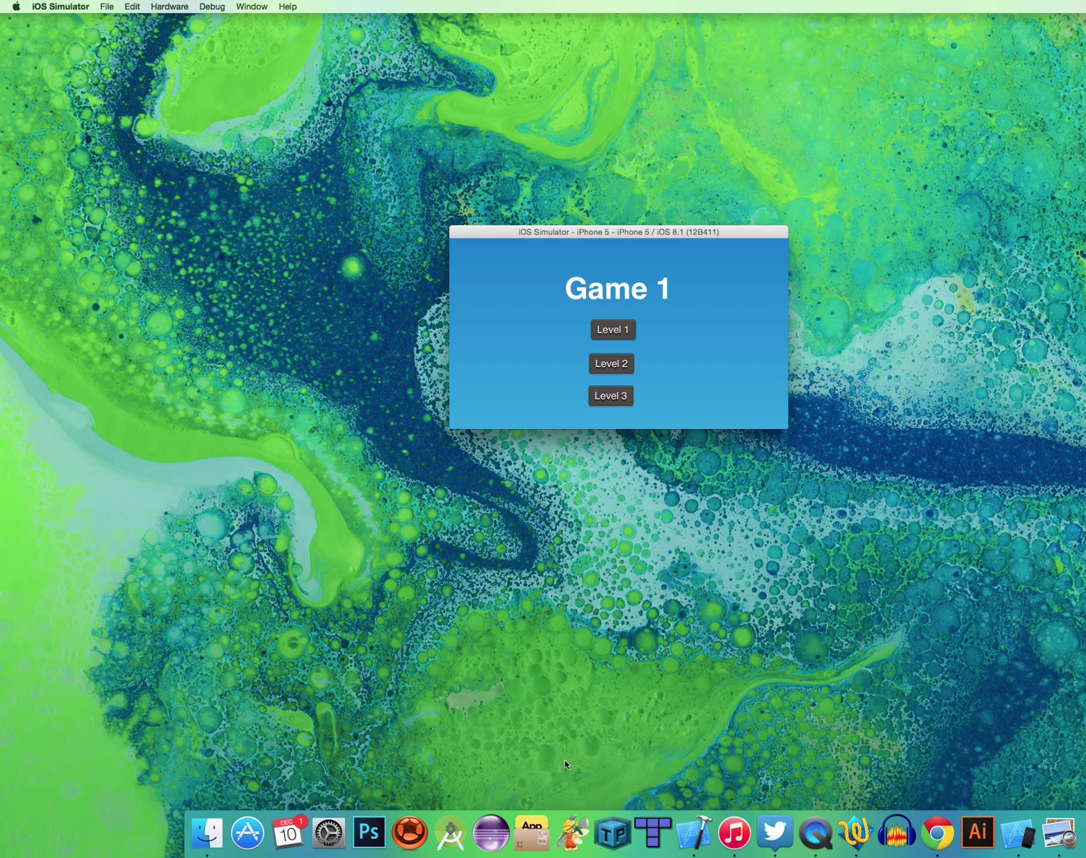
- Switch to SpriteBuilder and create a new project named game1 on the Desktop
click(573, 830)
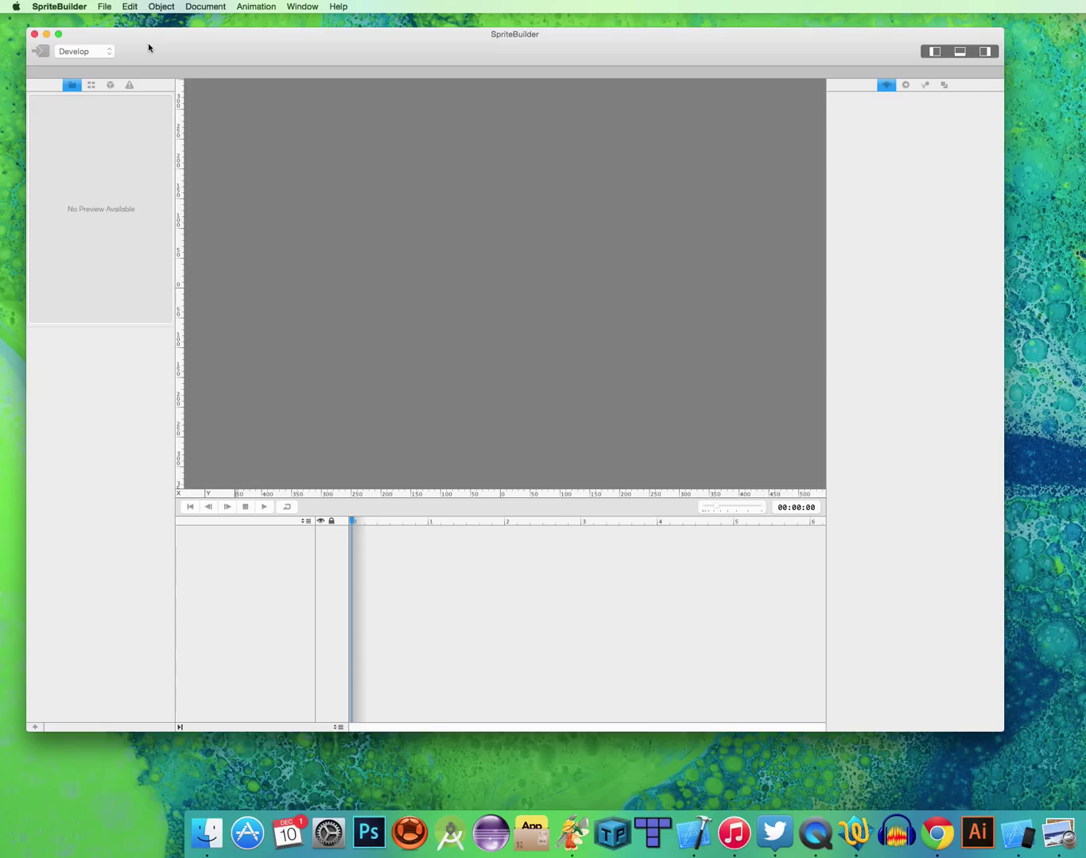
click(104, 7)
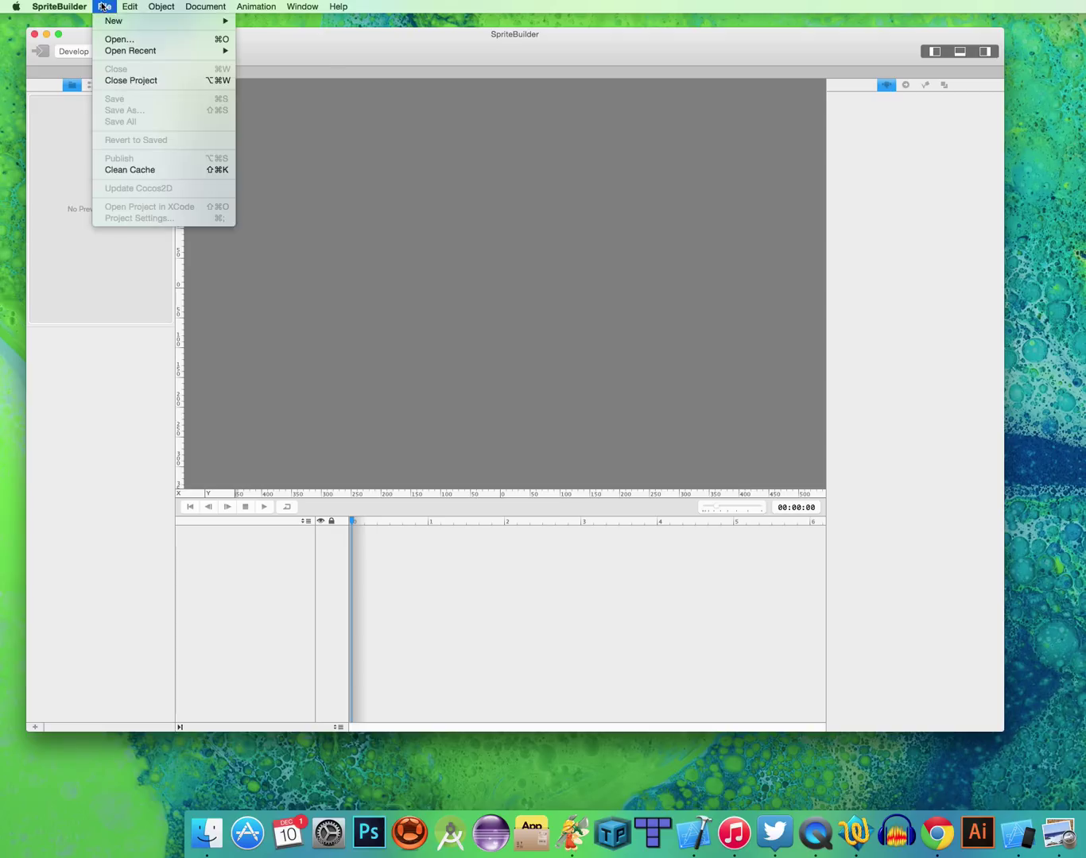
mouse_move(117, 27)
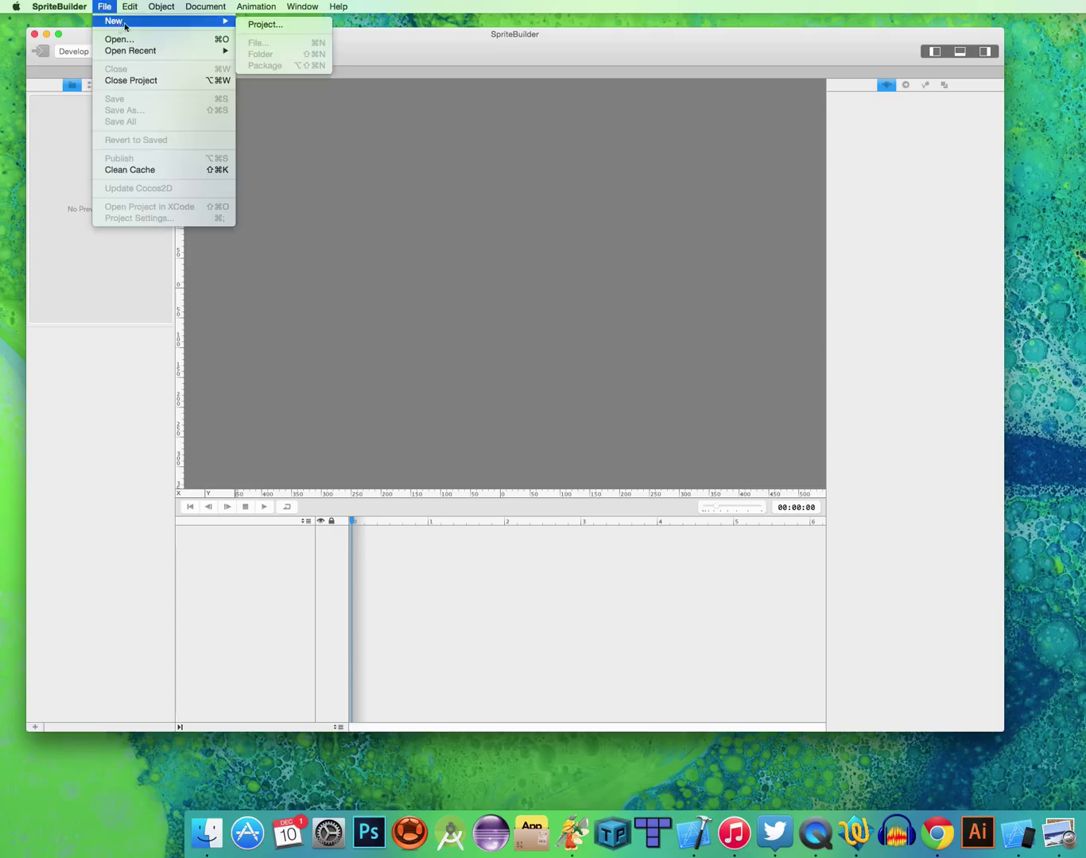
click(265, 25)
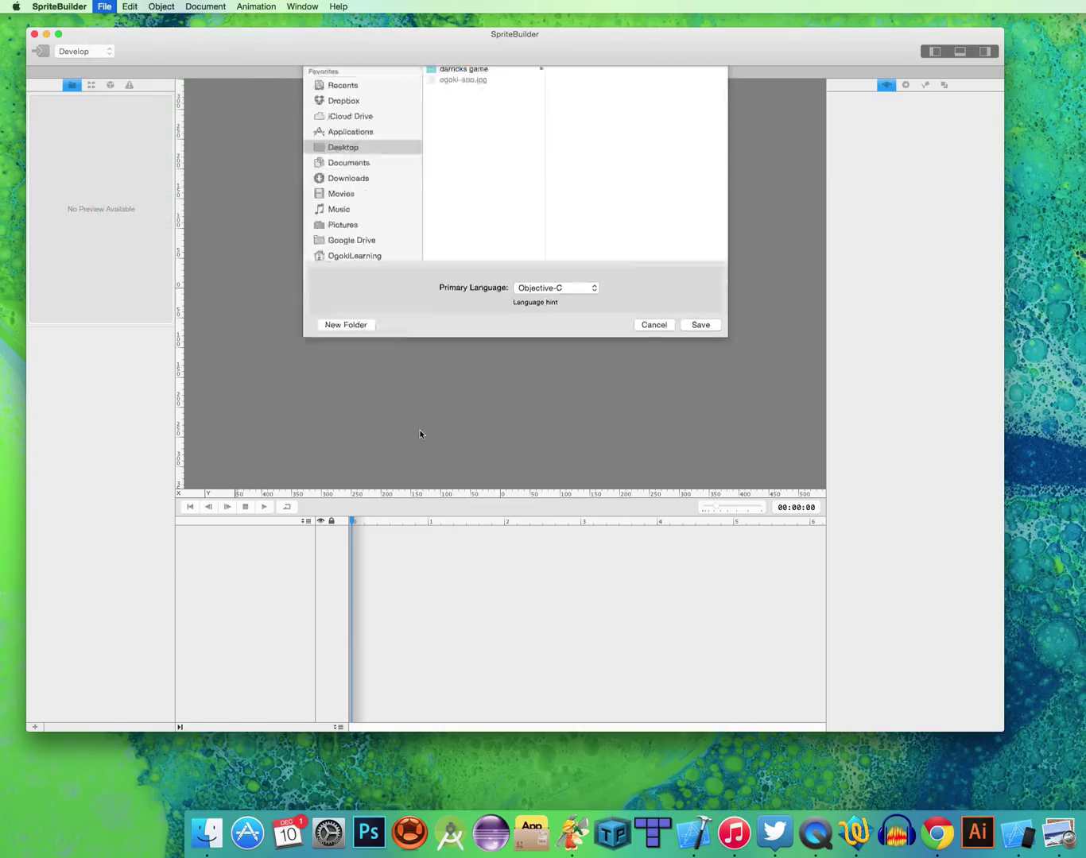
text(gameProject)
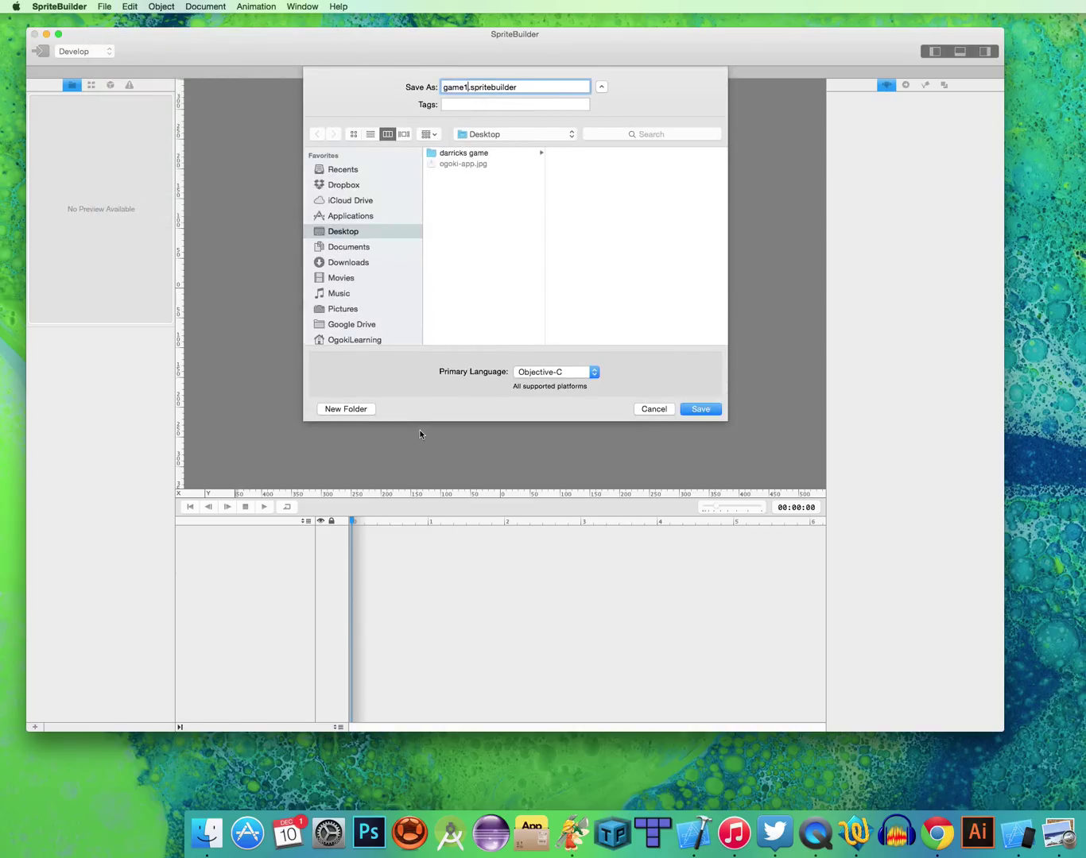
key(Return)
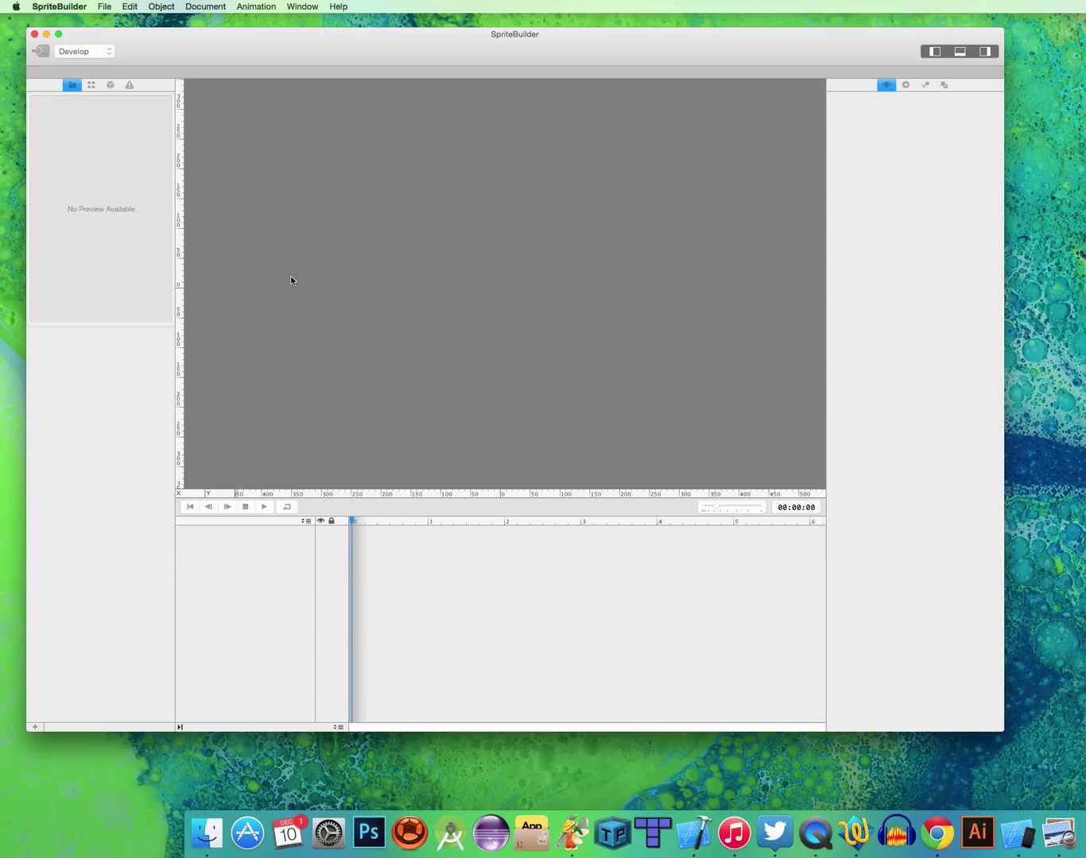
- Move the SpriteBuilder label up to about 75.6% of the scene's height and change its text to "My First Game"
click(469, 293)
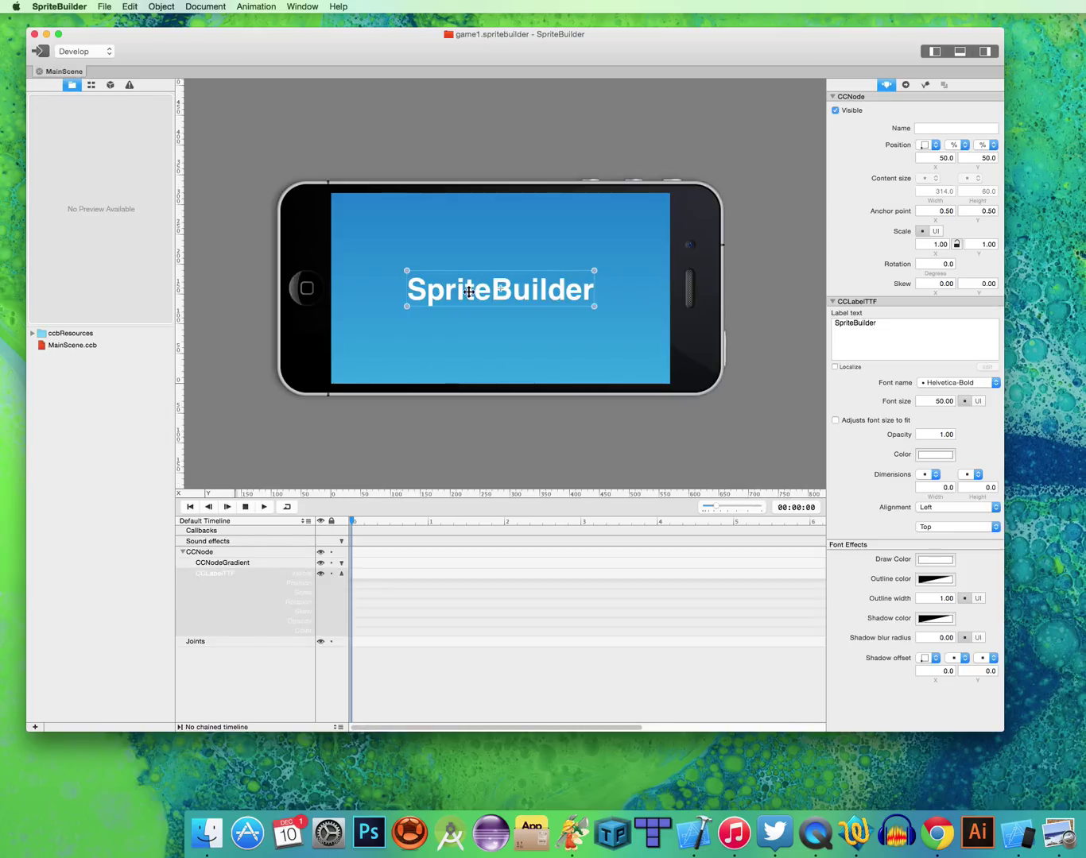
drag(469, 292, 467, 244)
double_click(881, 342)
text(My )
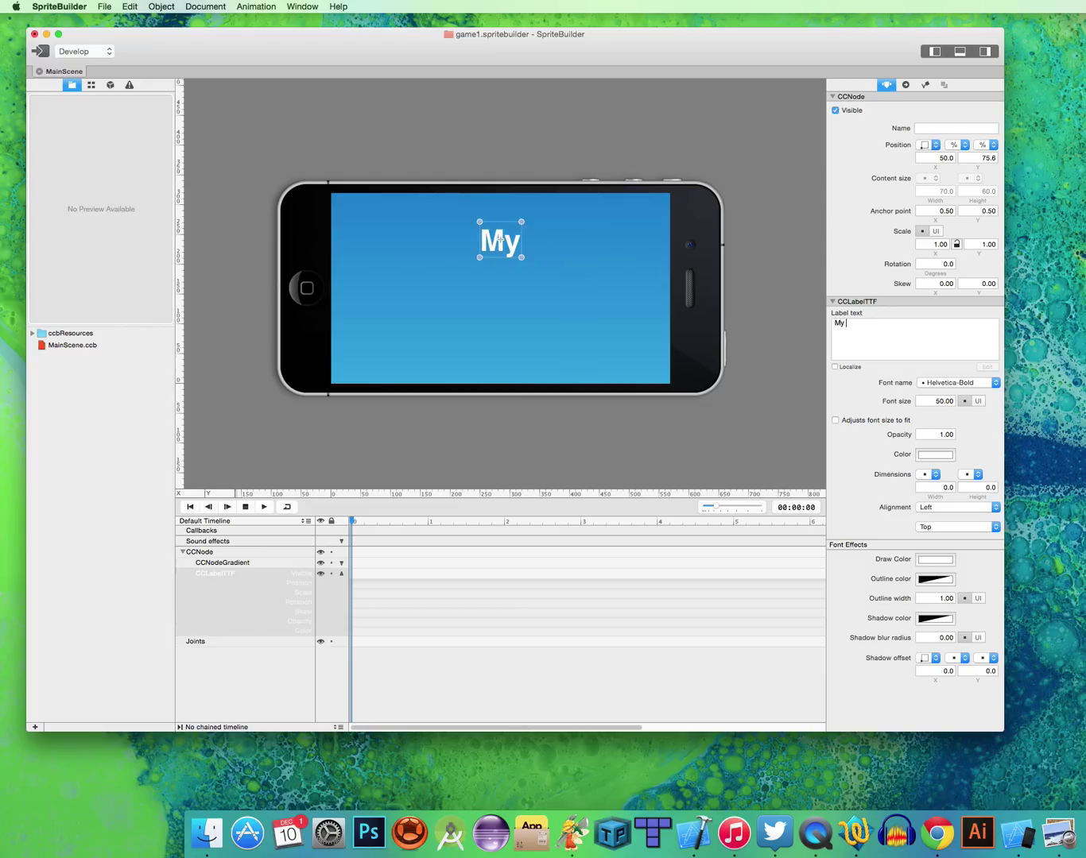
text(First Game)
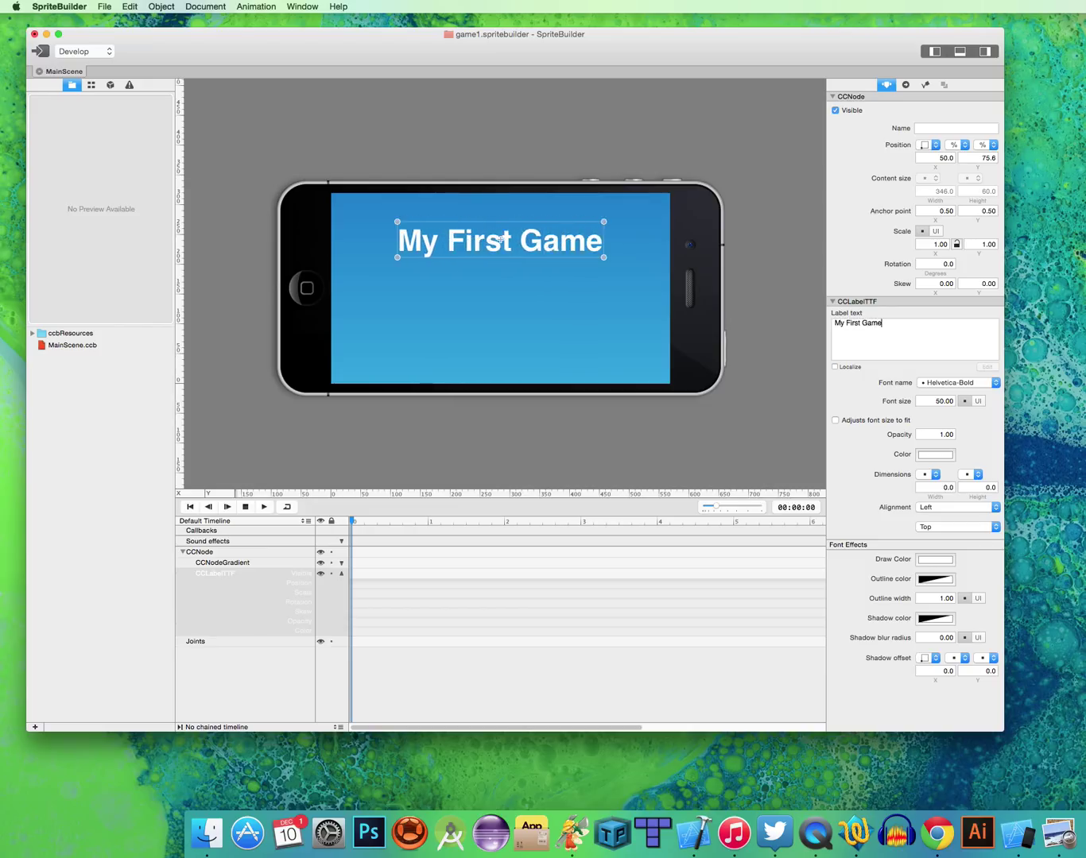
- Add two buttons stacked below the title label in the main scene and set the upper button's title to "Level 1"
click(110, 86)
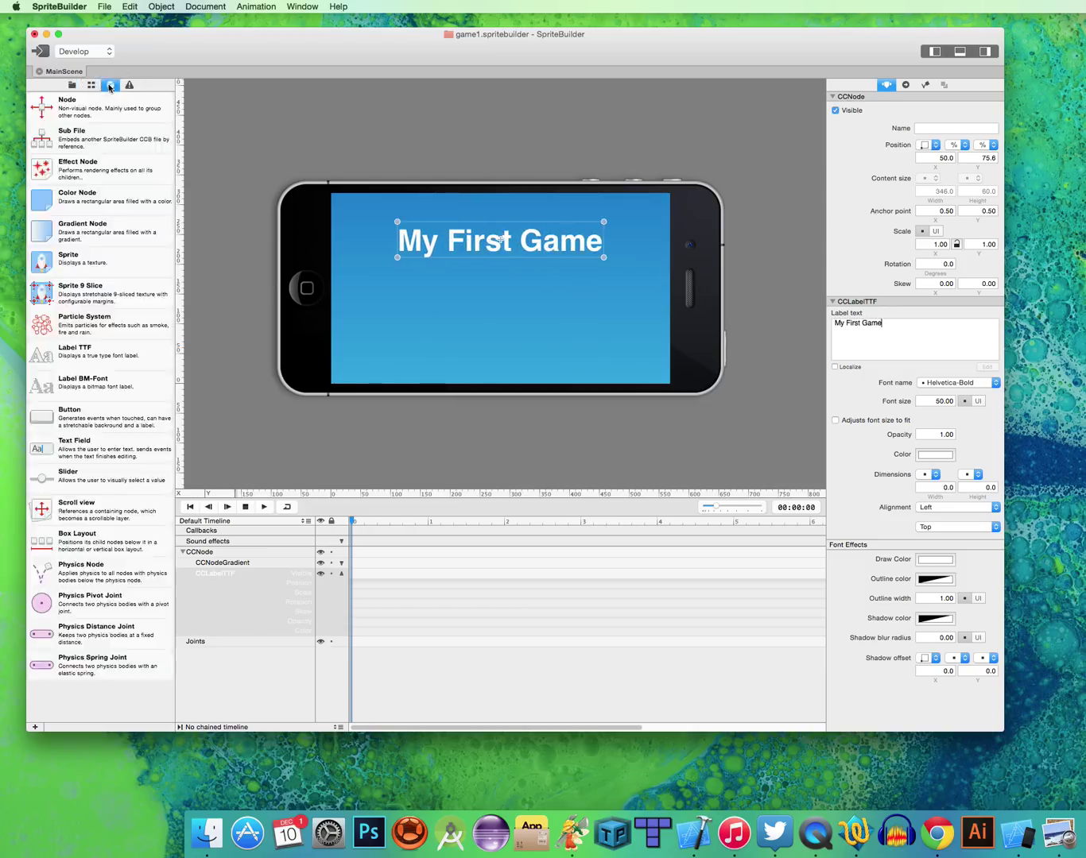
drag(41, 415, 491, 316)
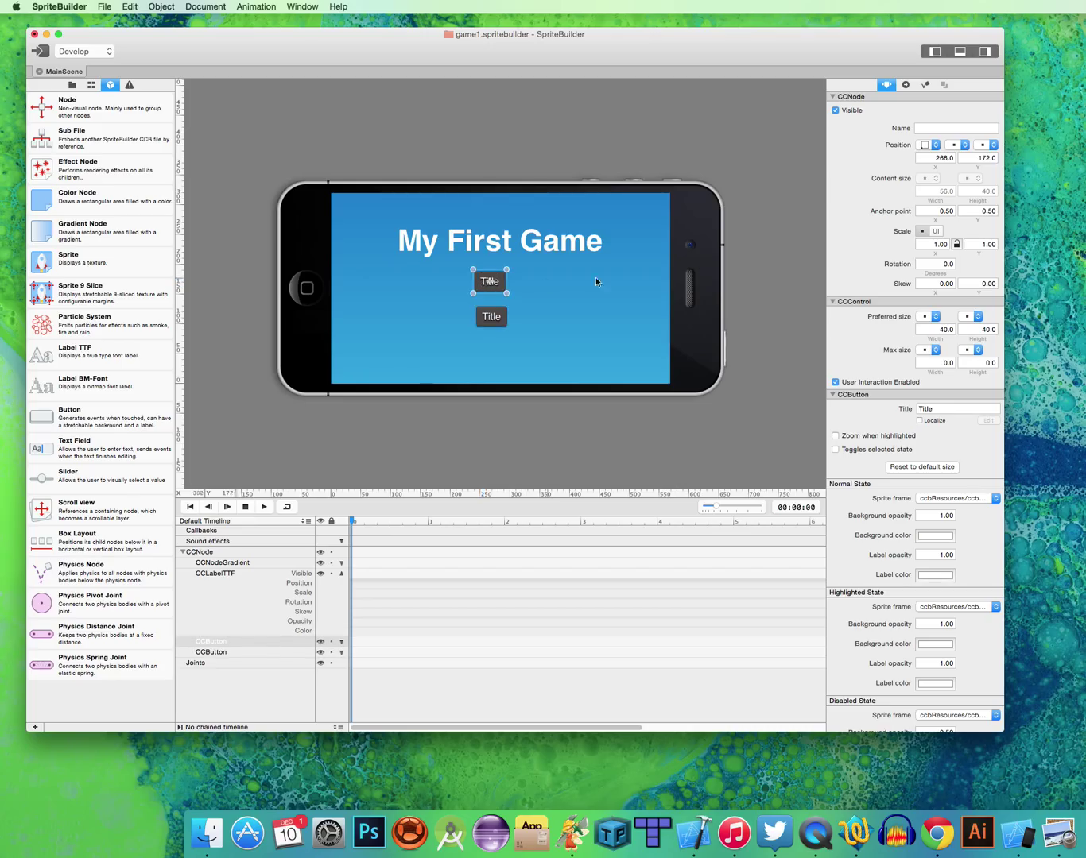
click(932, 409)
double_click(932, 410)
text(Level)
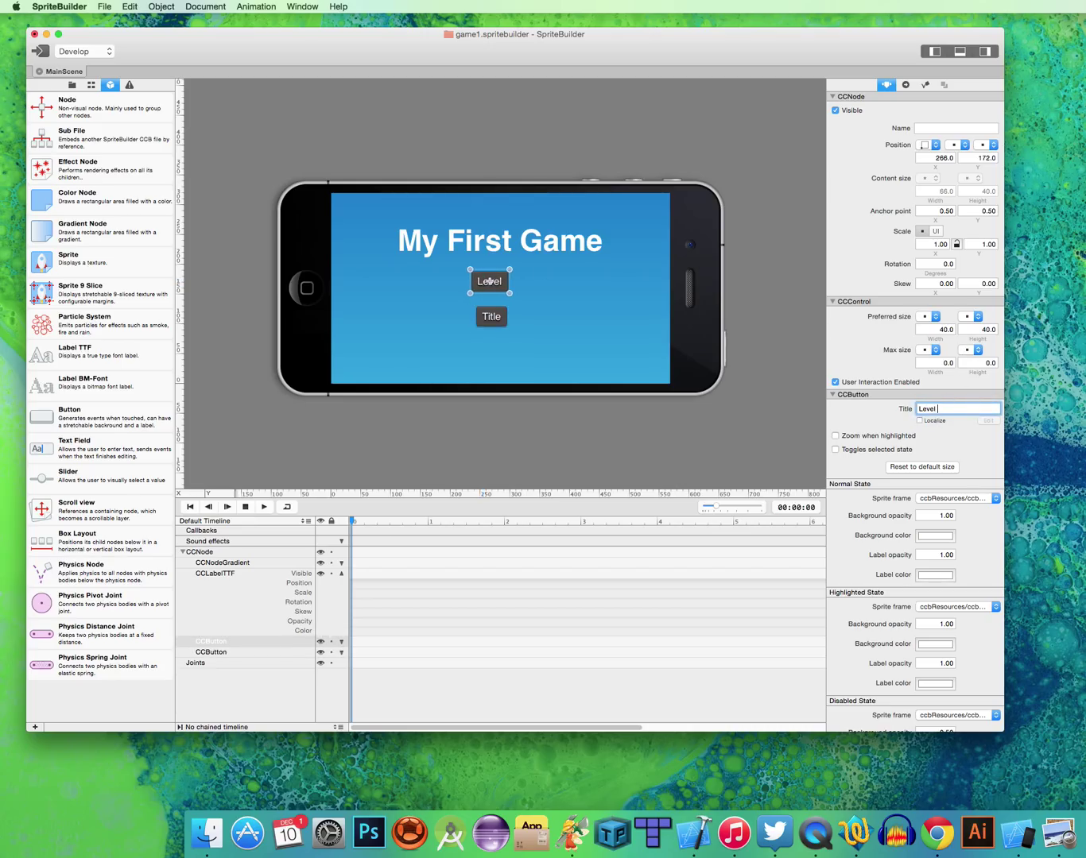
text( 2)
key(BackSpace)
text(1)
key(Return)
click(458, 130)
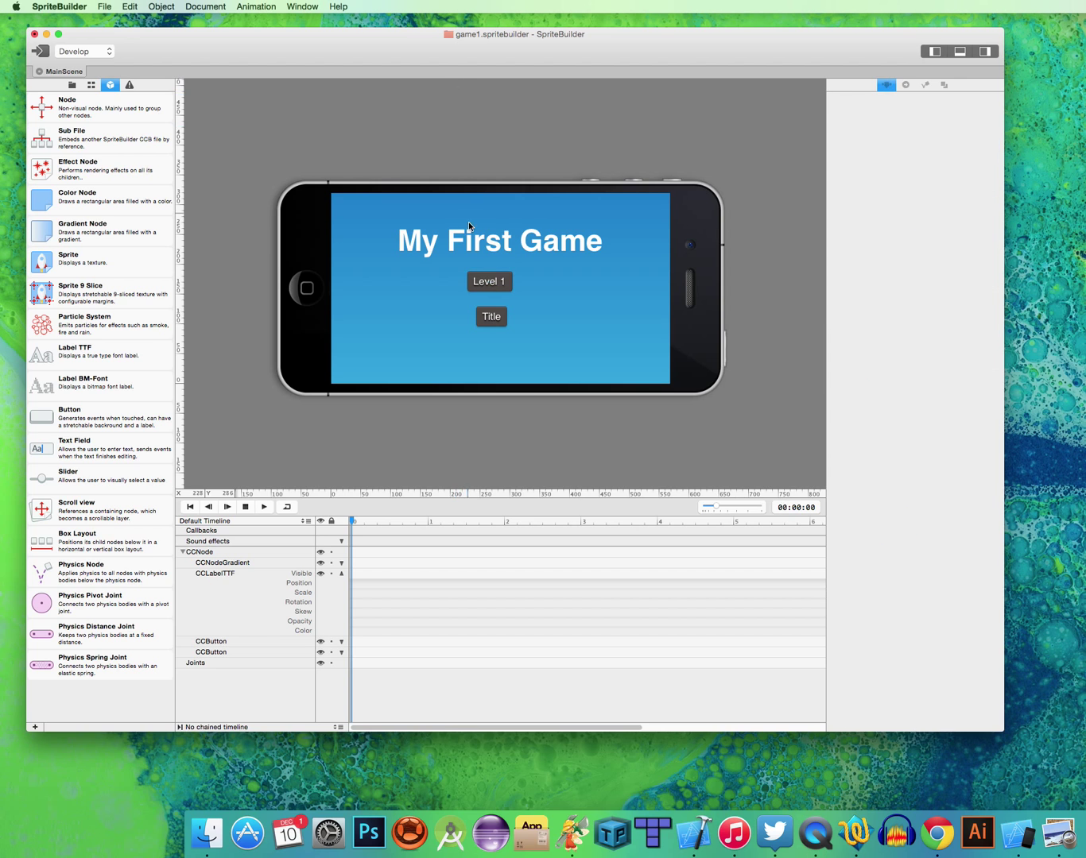
- Set the code connection selector of the Level 1 button to "button1:"
click(481, 285)
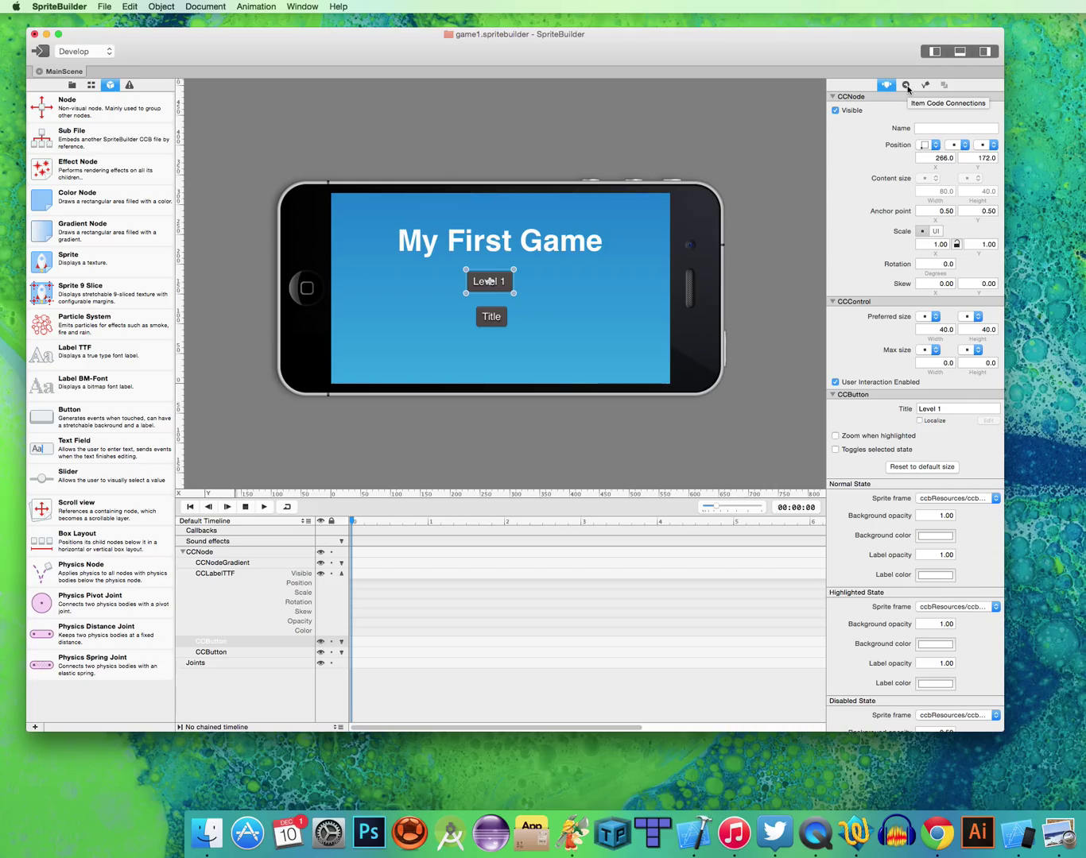
click(906, 85)
click(891, 158)
text(button1:)
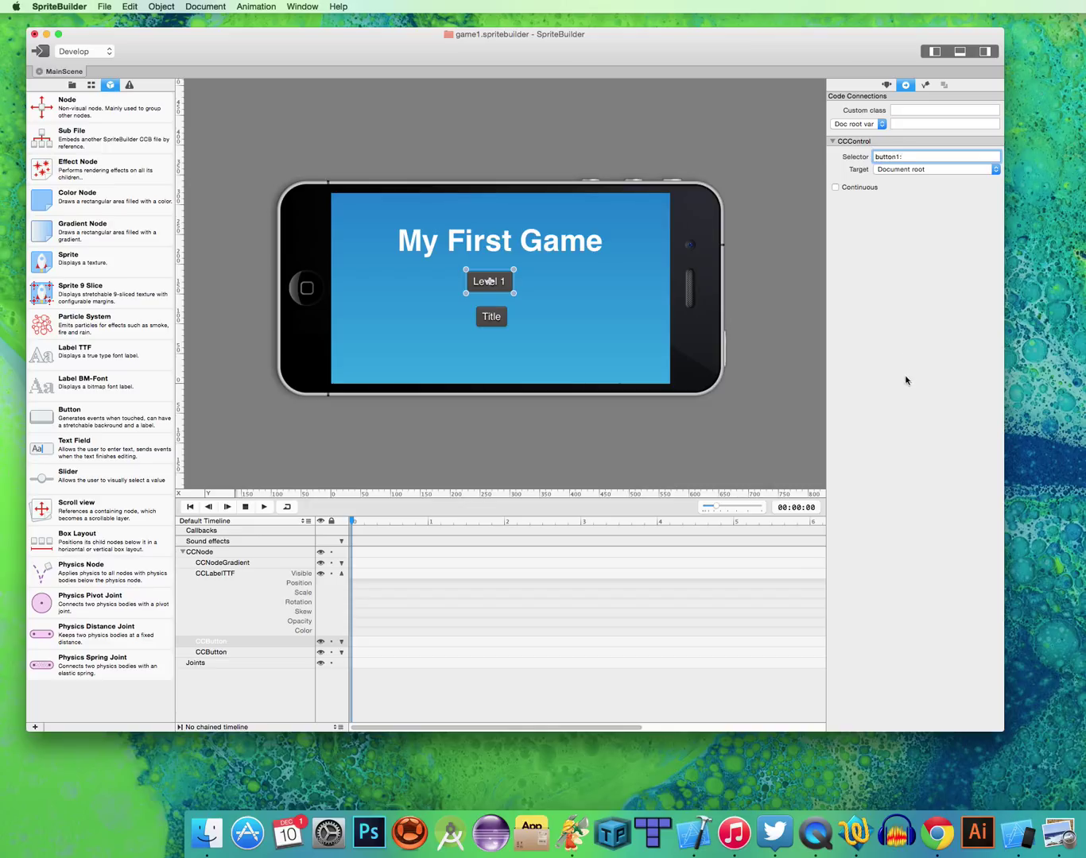
key(Return)
- Create a new Scene file named level1 in the project
click(72, 86)
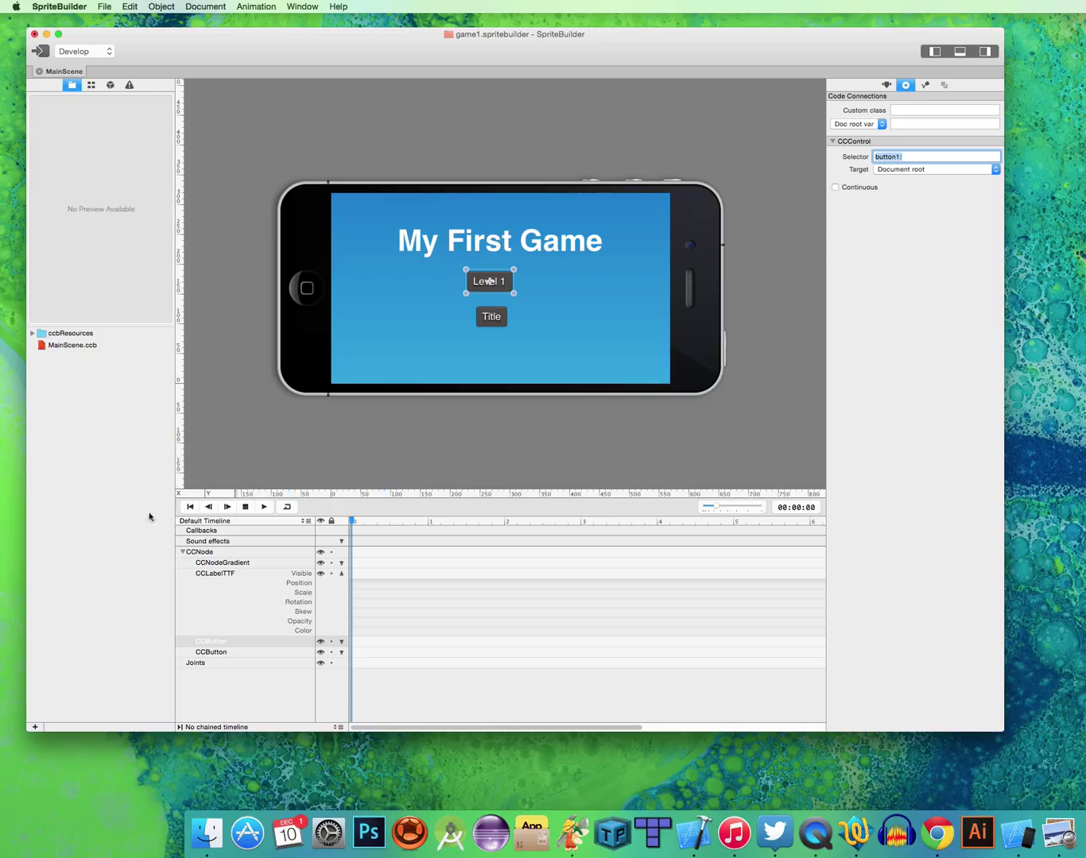
click(35, 727)
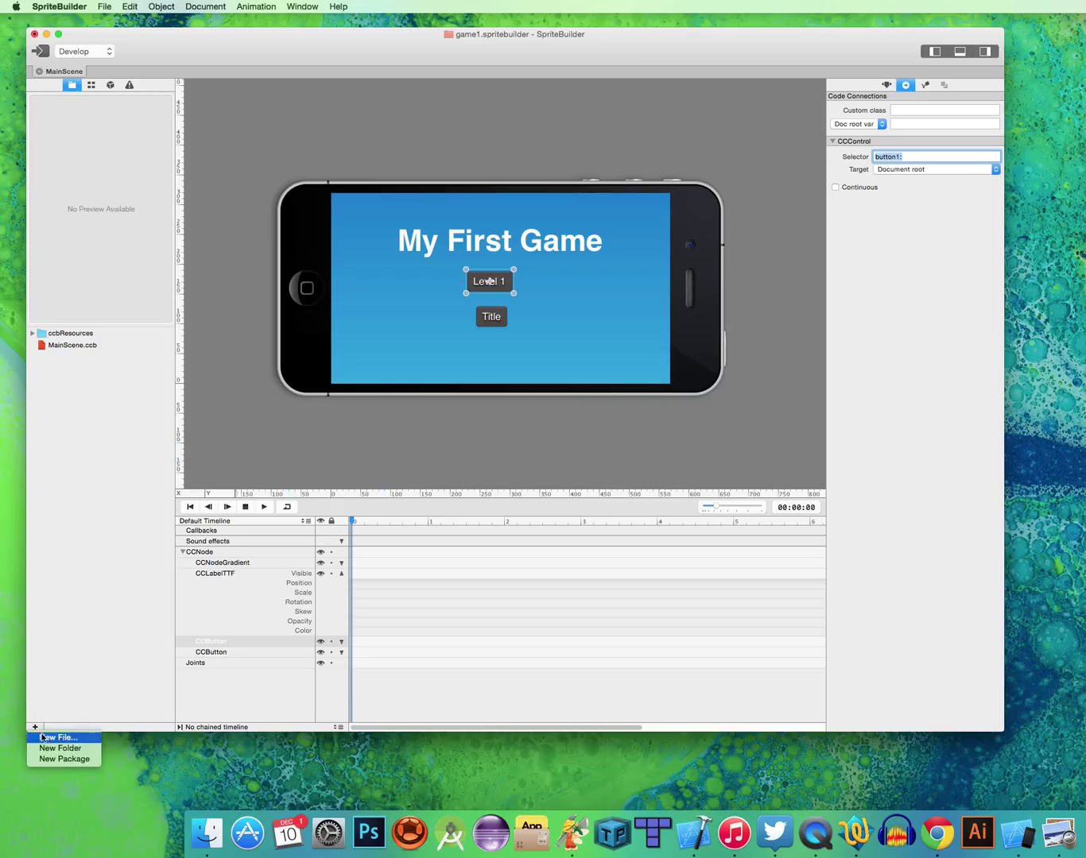
click(48, 738)
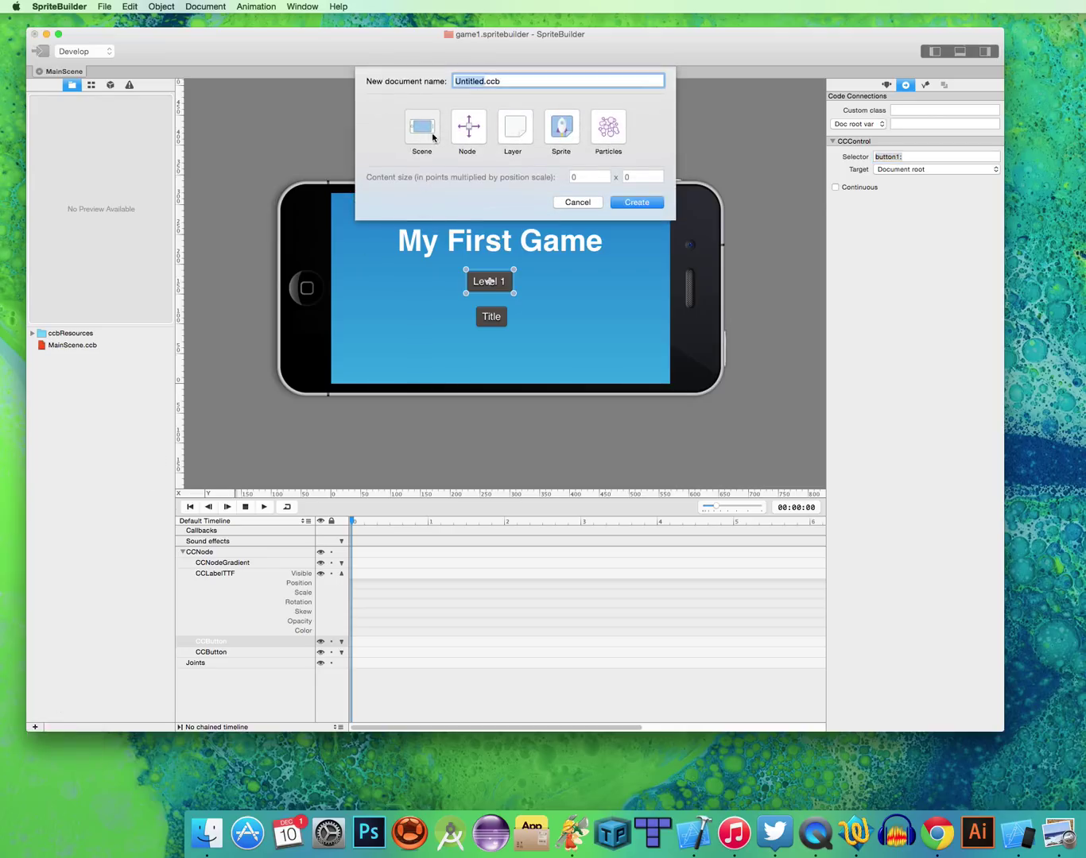
text(level1)
key(Return)
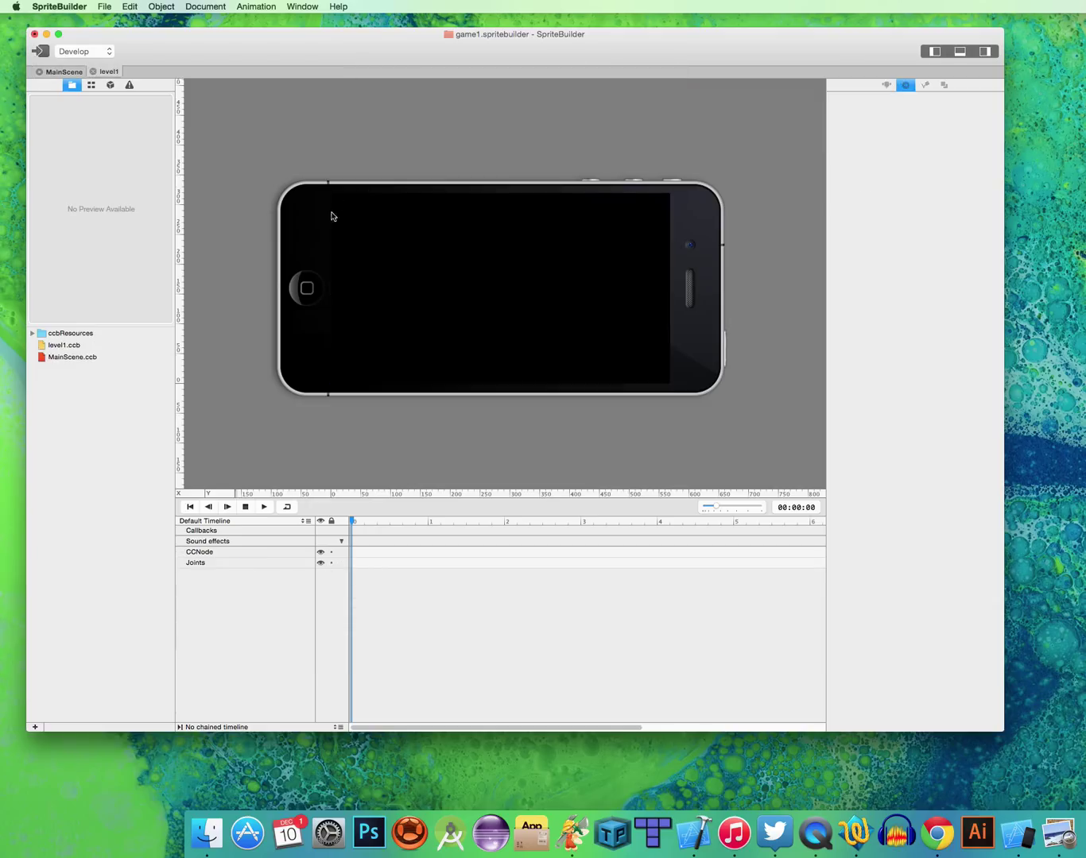
- Add a TTF label near the top middle of the level1 scene and a button titled "Back" in its upper-left corner
click(111, 85)
drag(42, 356, 484, 240)
drag(57, 417, 350, 211)
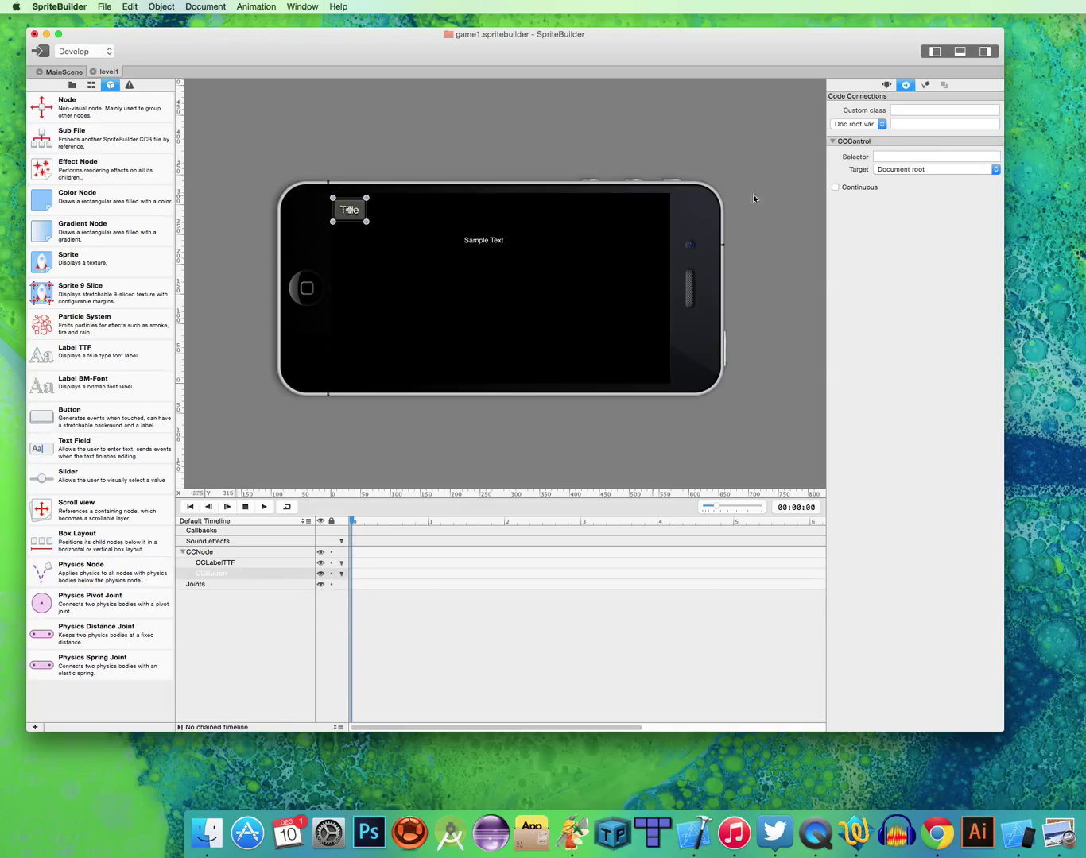
click(889, 86)
double_click(939, 407)
text(Back)
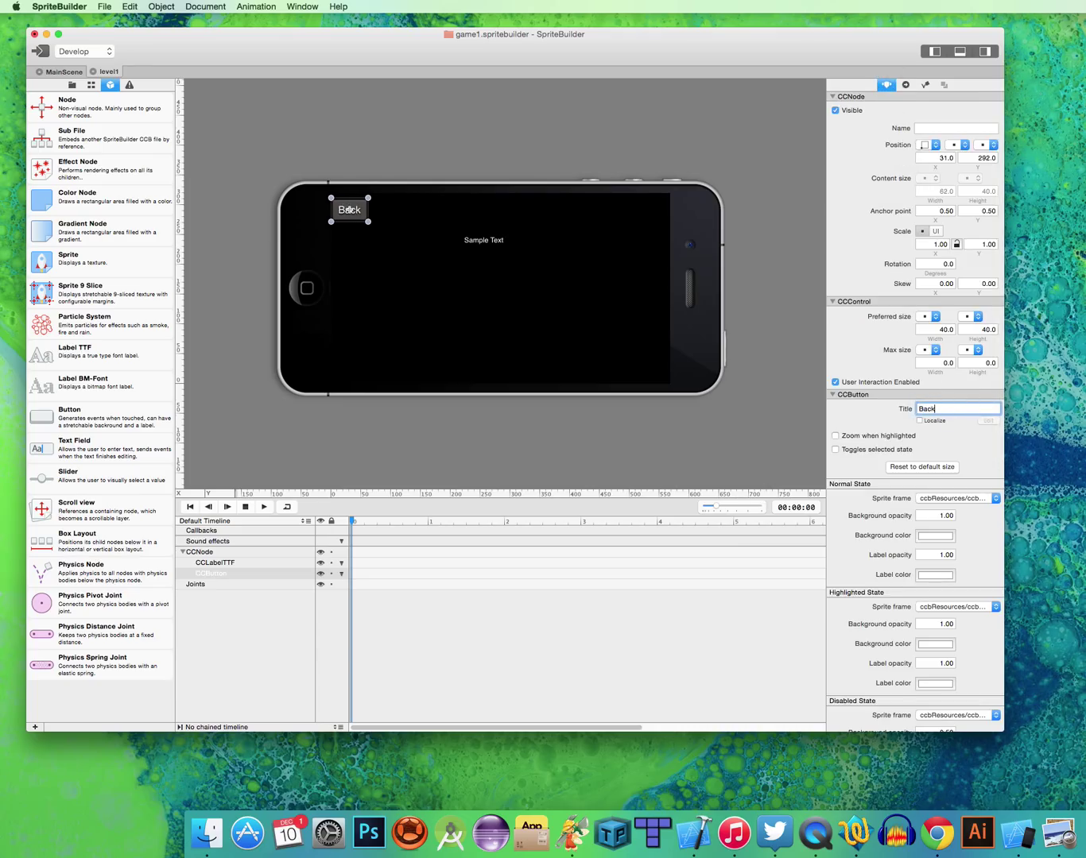
- Set the code connection selector of the Back button to "backbutton:"
click(906, 83)
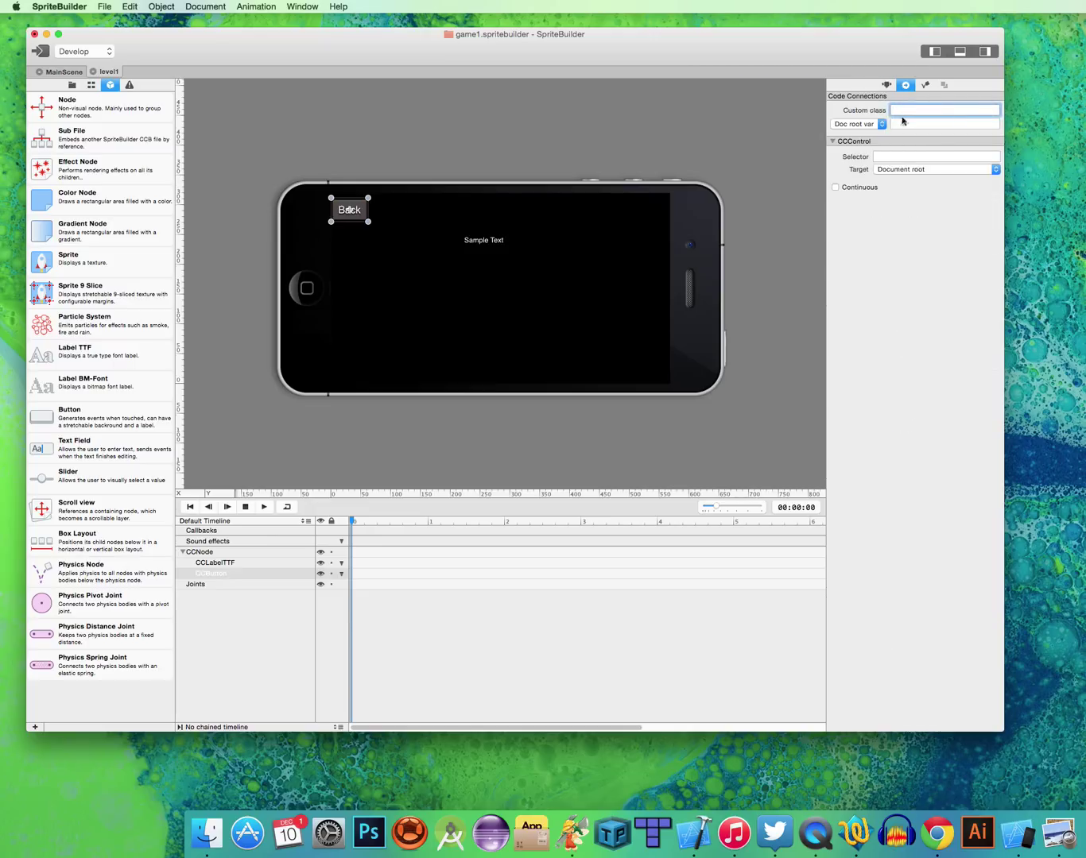
click(890, 158)
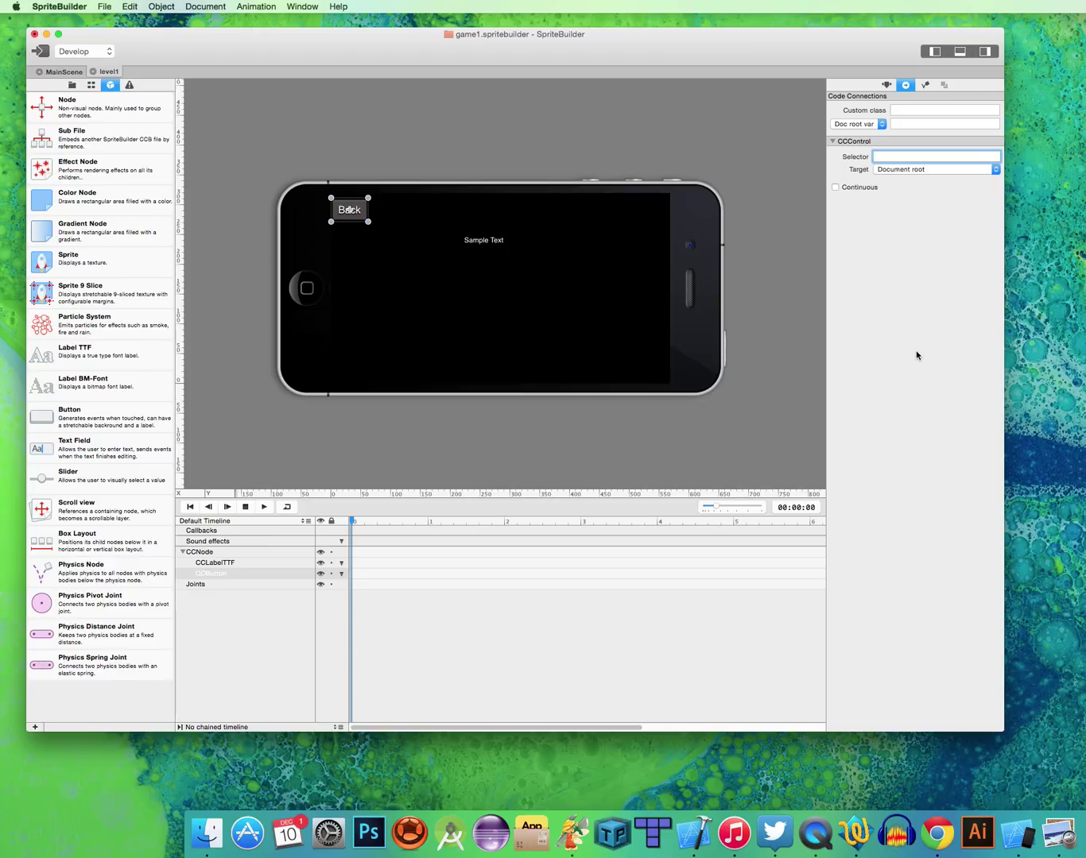
text(backbutton:)
key(Return)
- Set the custom class of the level1 scene's root CCNode to MainScene
click(193, 552)
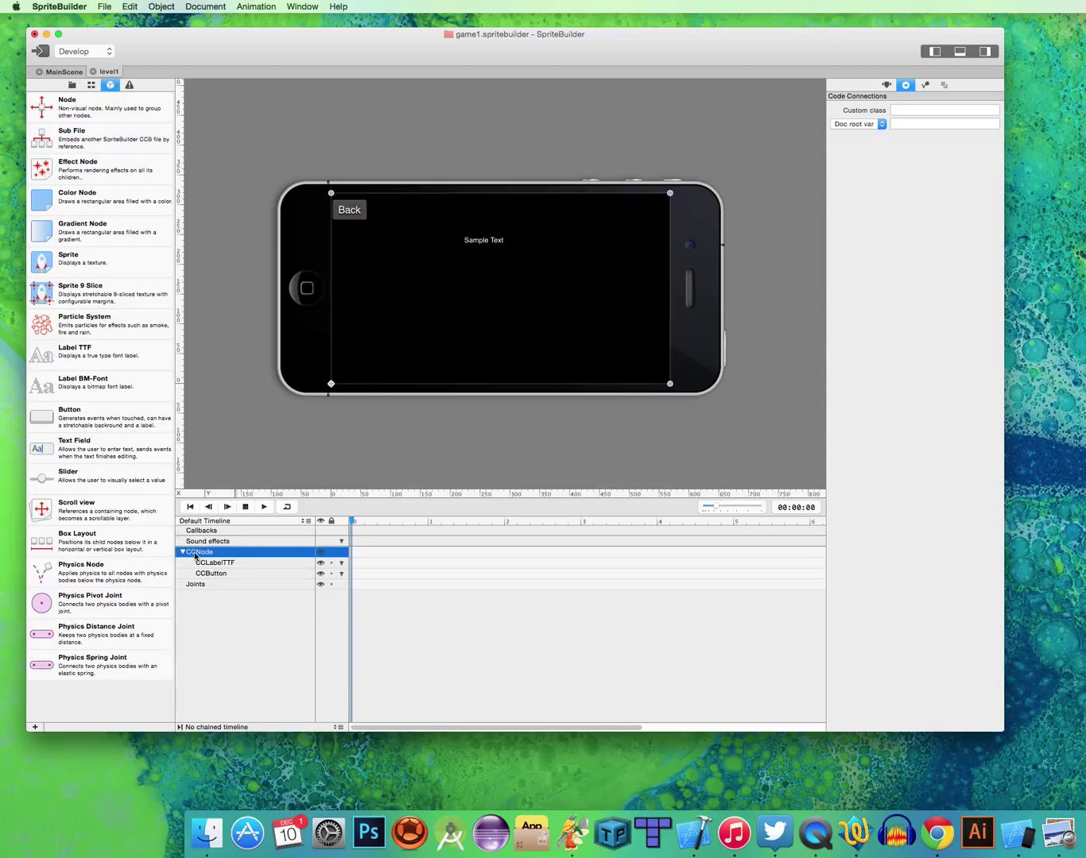
click(899, 111)
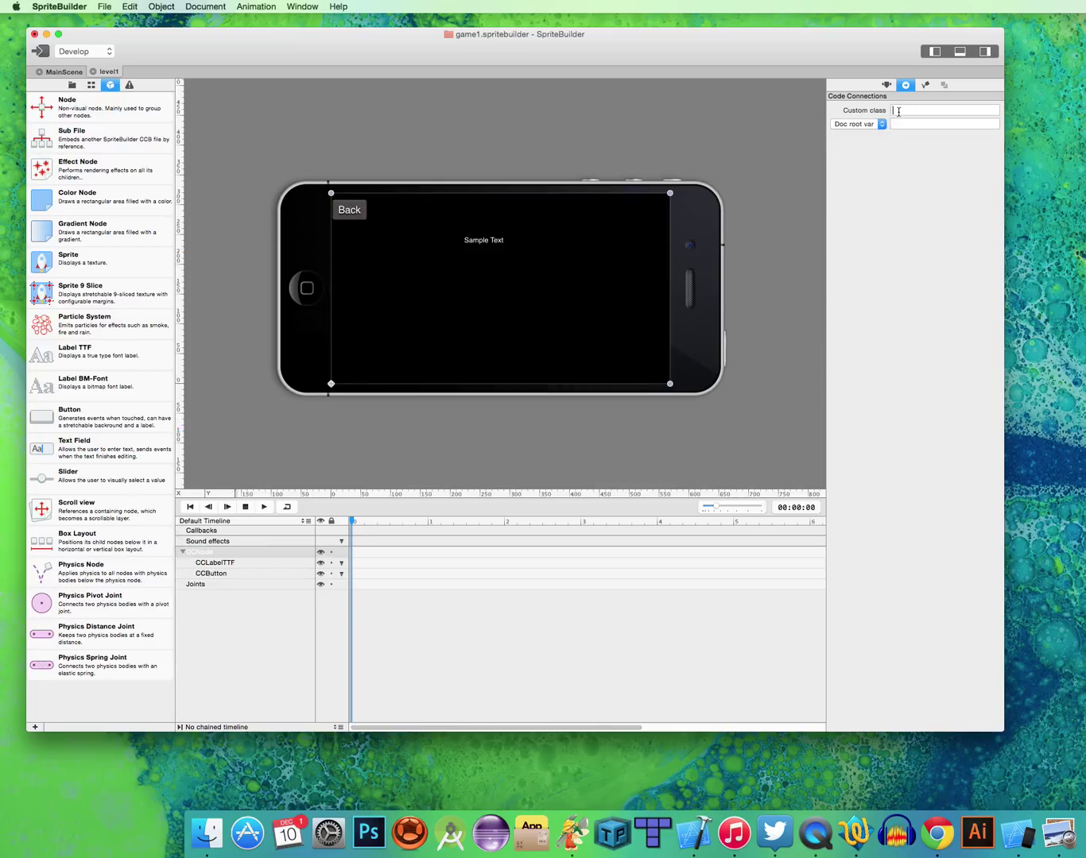
text(MainScen)
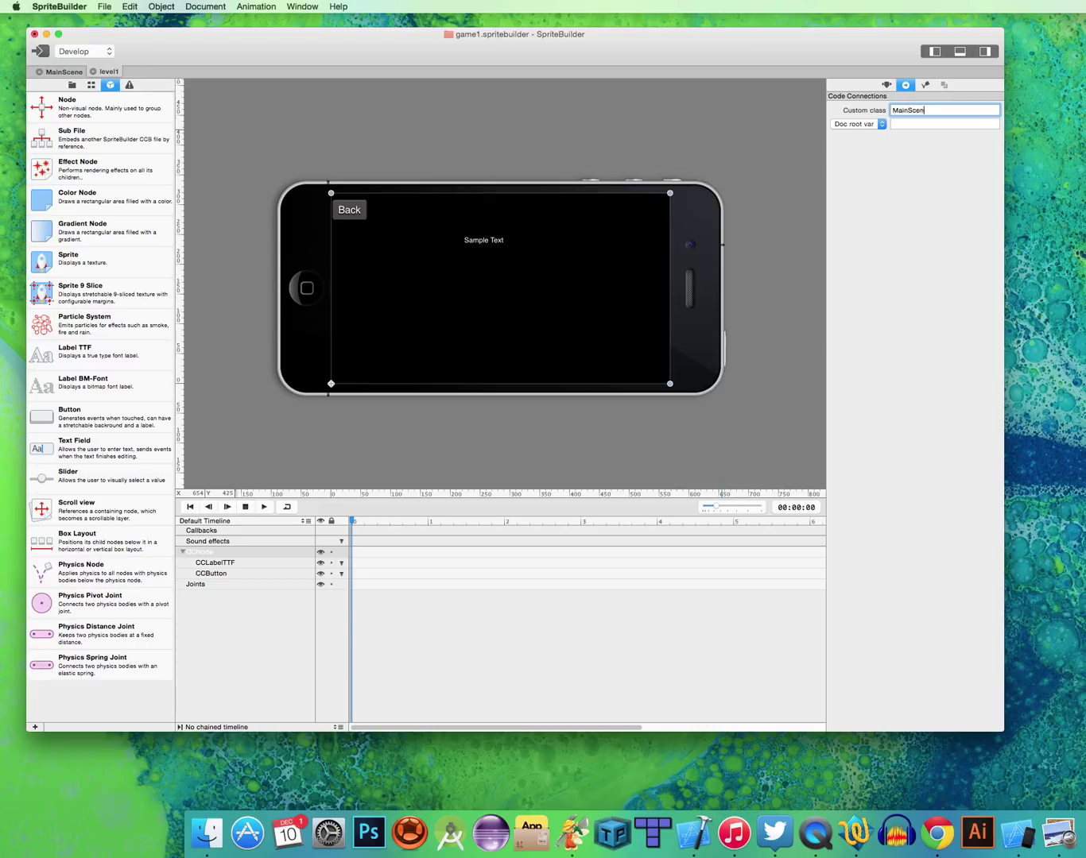
text(e)
key(Return)
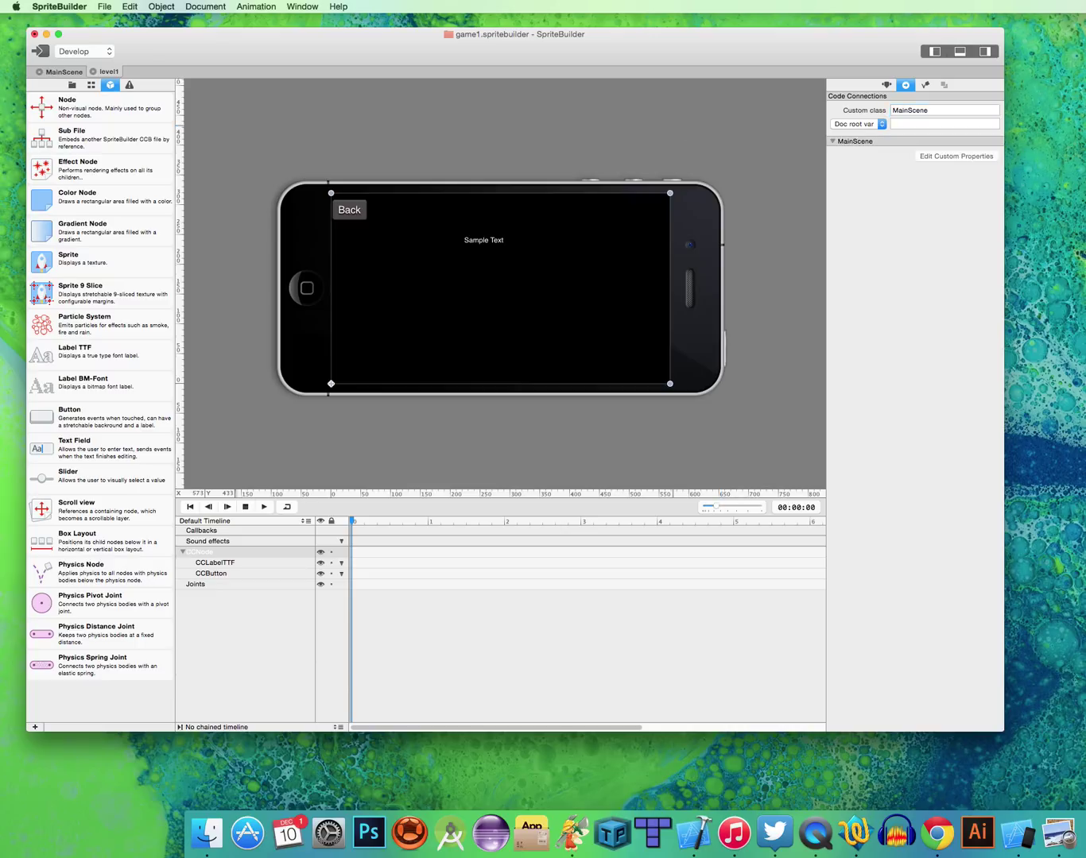
- Publish the project and save all unsaved documents
click(42, 52)
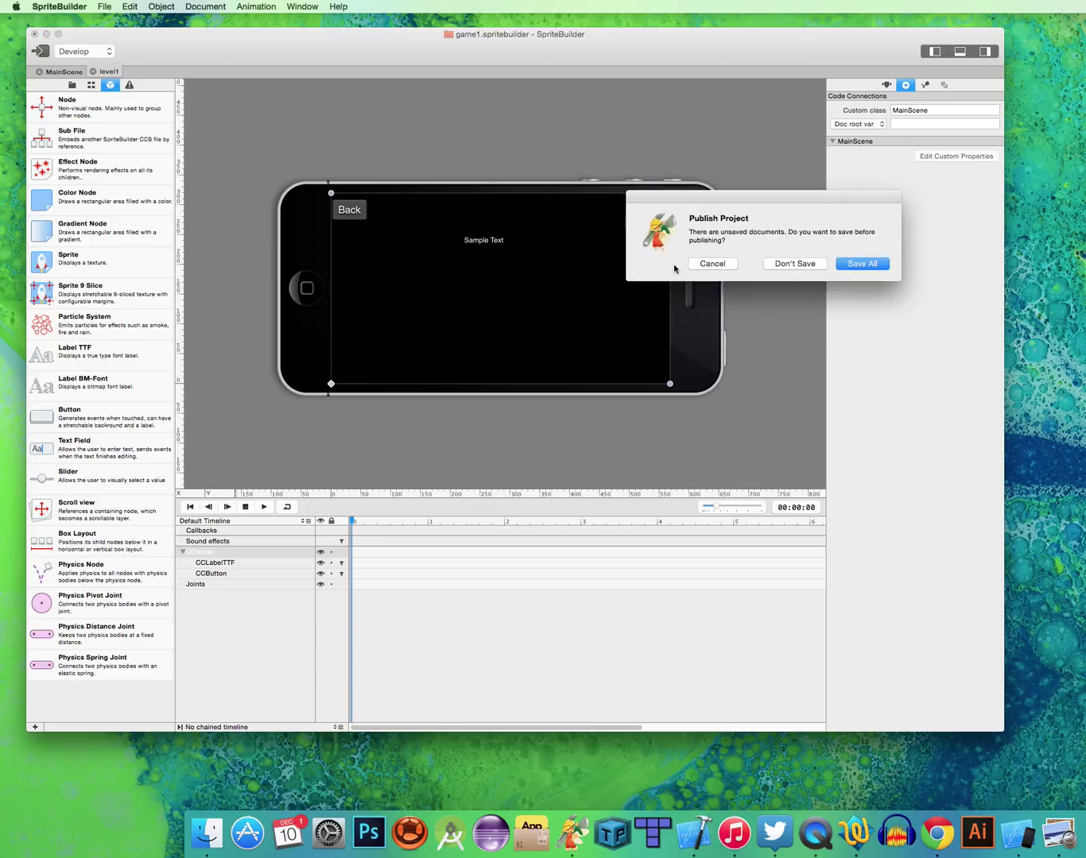
click(852, 264)
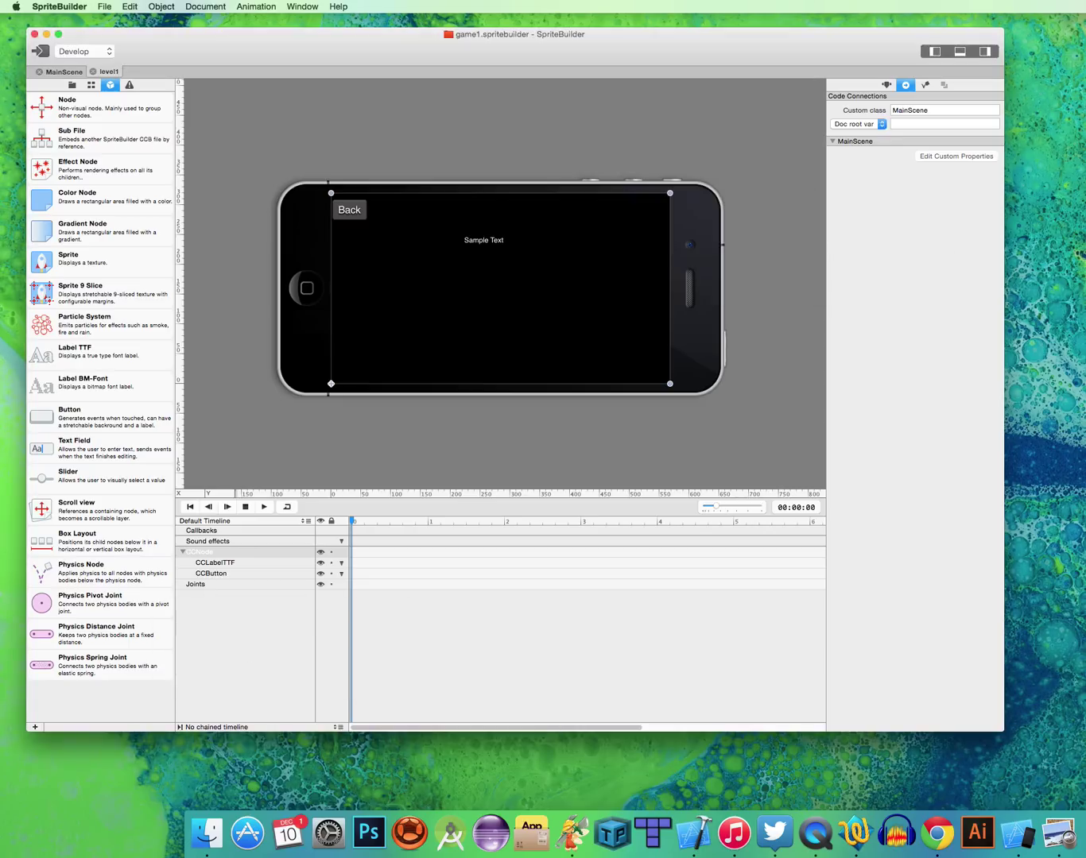
- Open game1.xcodeproj from the game1.spritebuilder desktop folder in Xcode and open MainScene.m from the Source group
click(1048, 213)
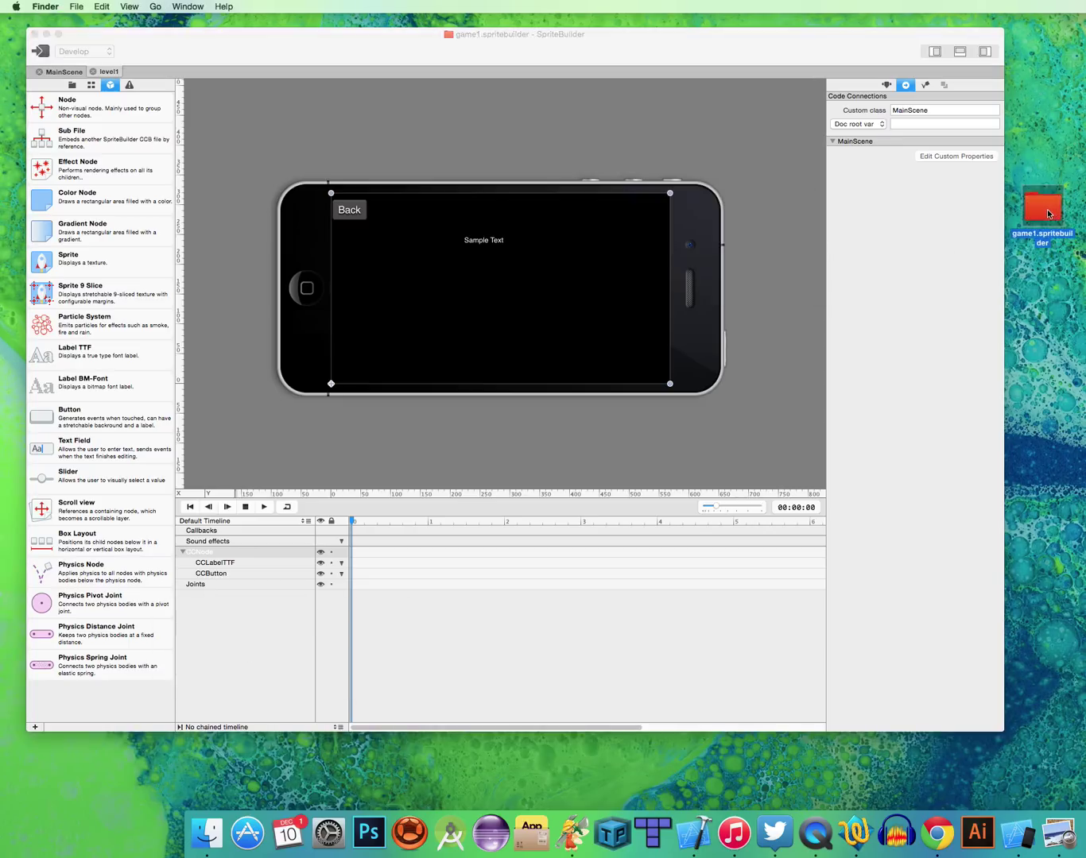
double_click(1048, 213)
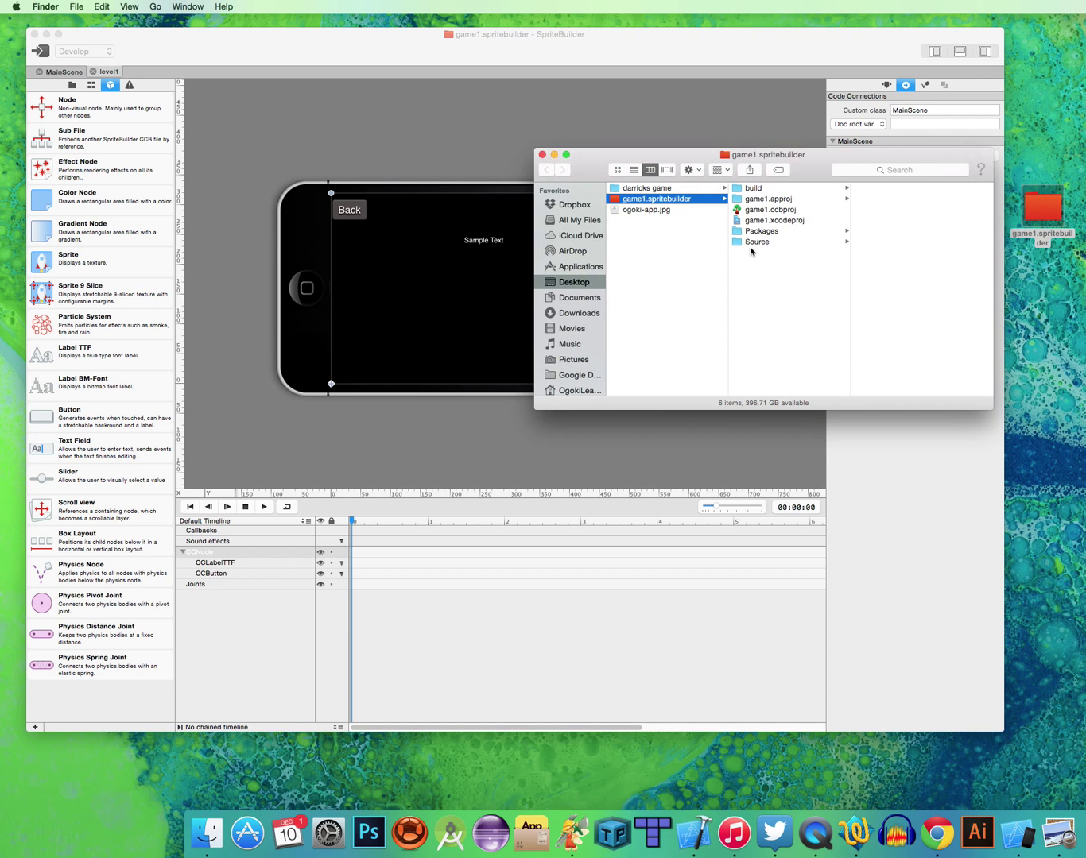
double_click(764, 220)
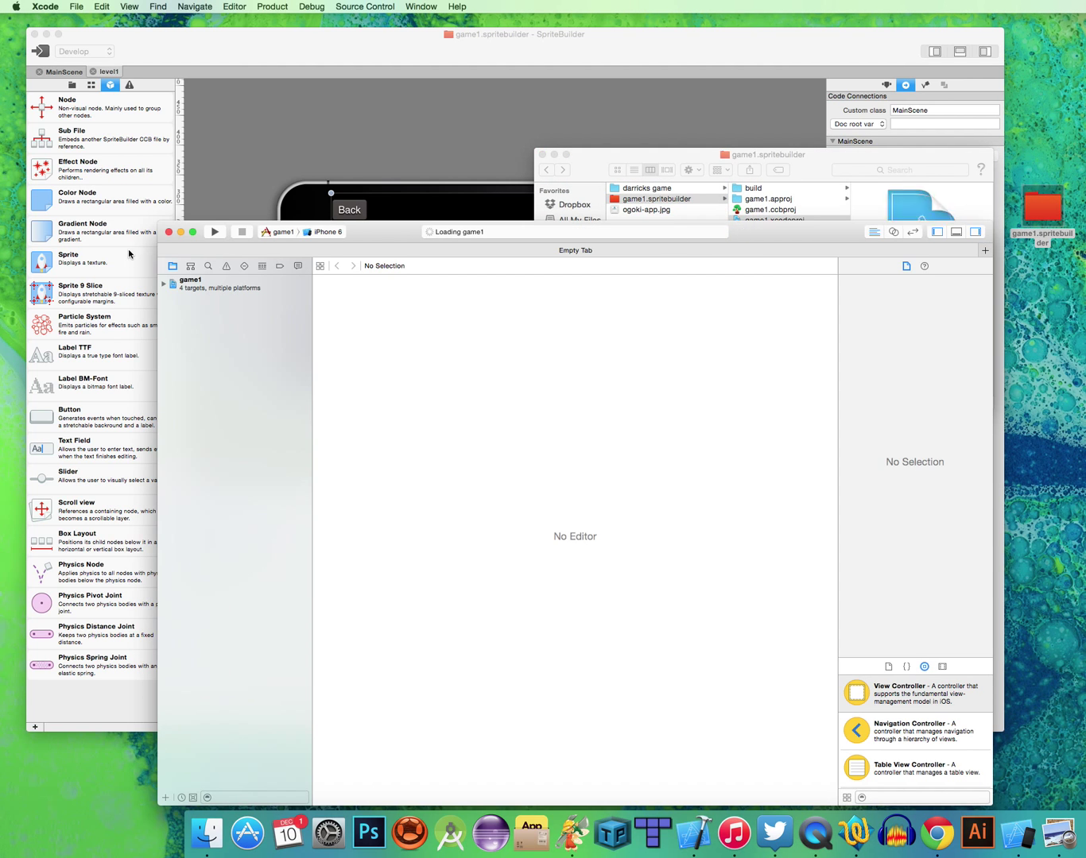
click(165, 285)
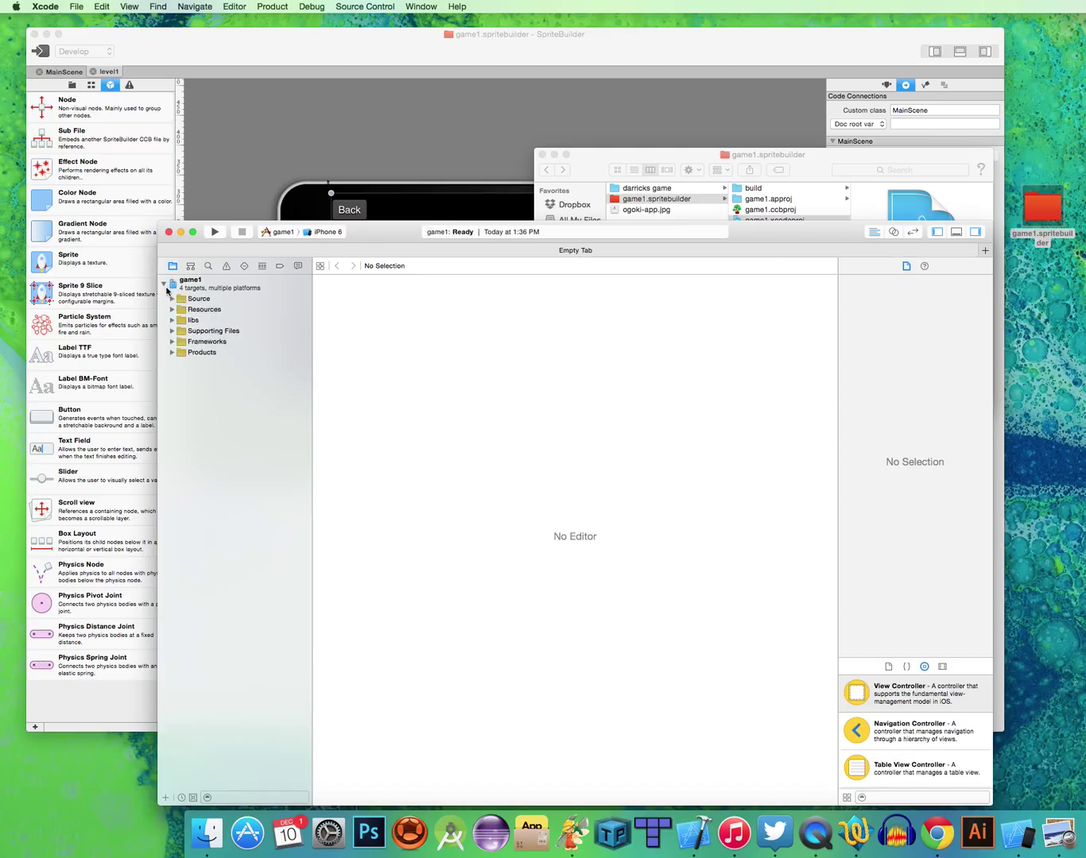
click(172, 299)
click(171, 298)
click(182, 311)
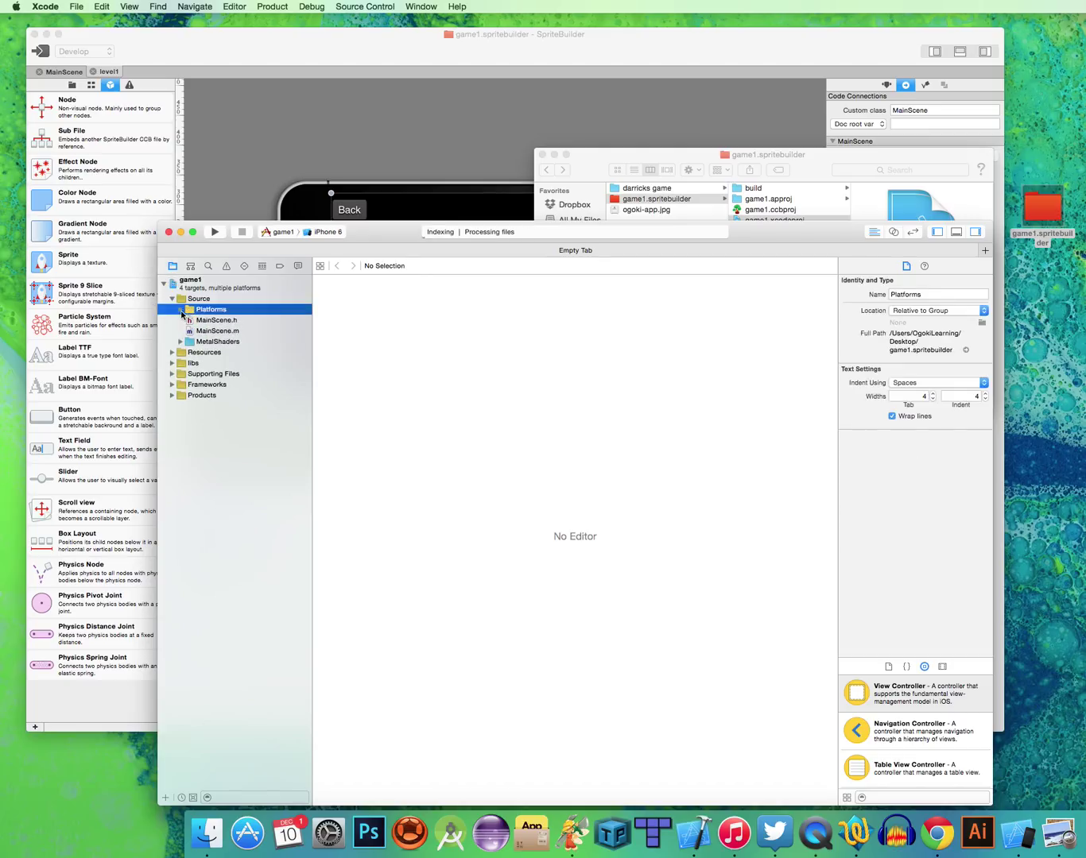
click(190, 333)
- Add a braced block to the MainScene implementation declaring the CCButton pointers button1, button2 and backbutton
click(454, 293)
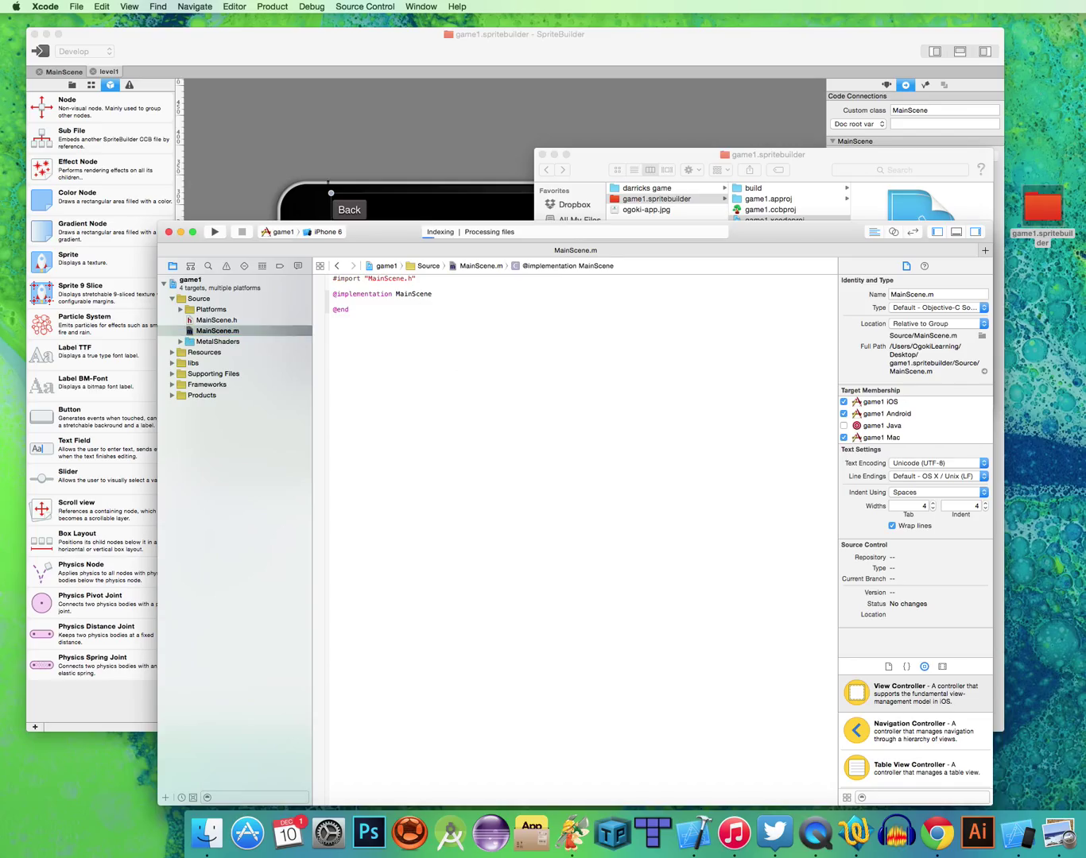
text({)
key(Return)
key(super+Tab)
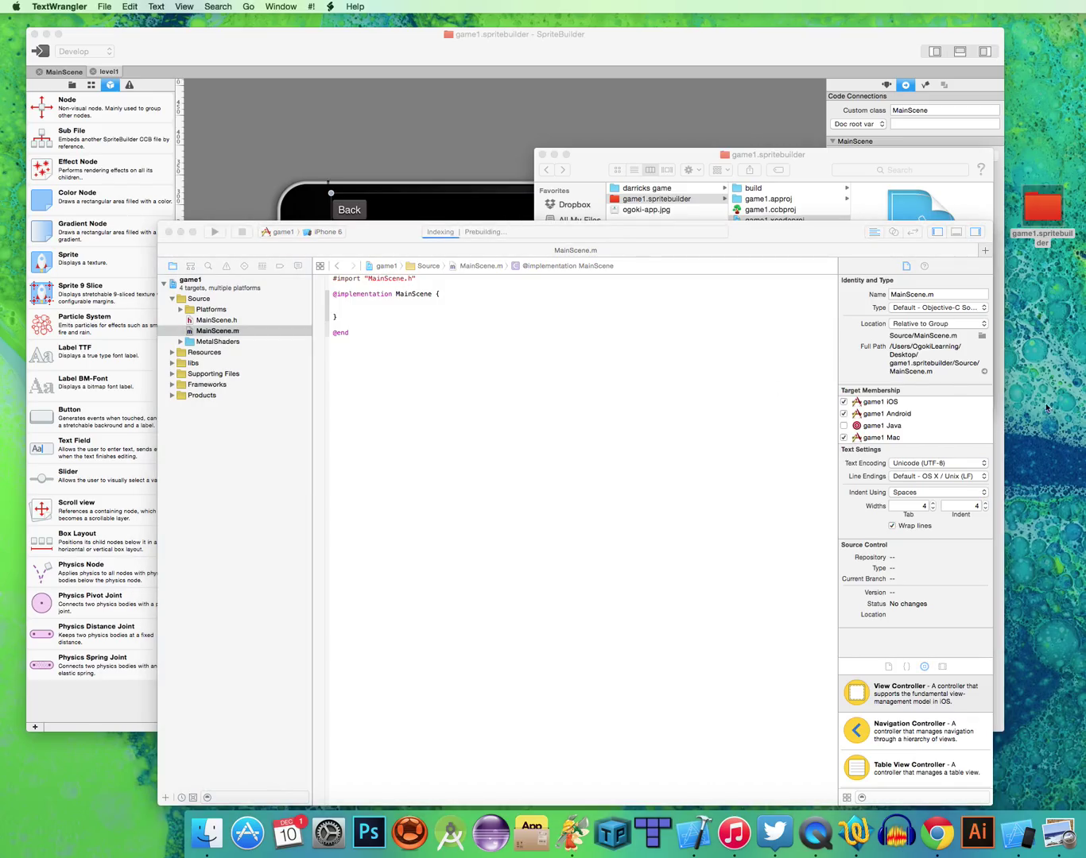
click(421, 308)
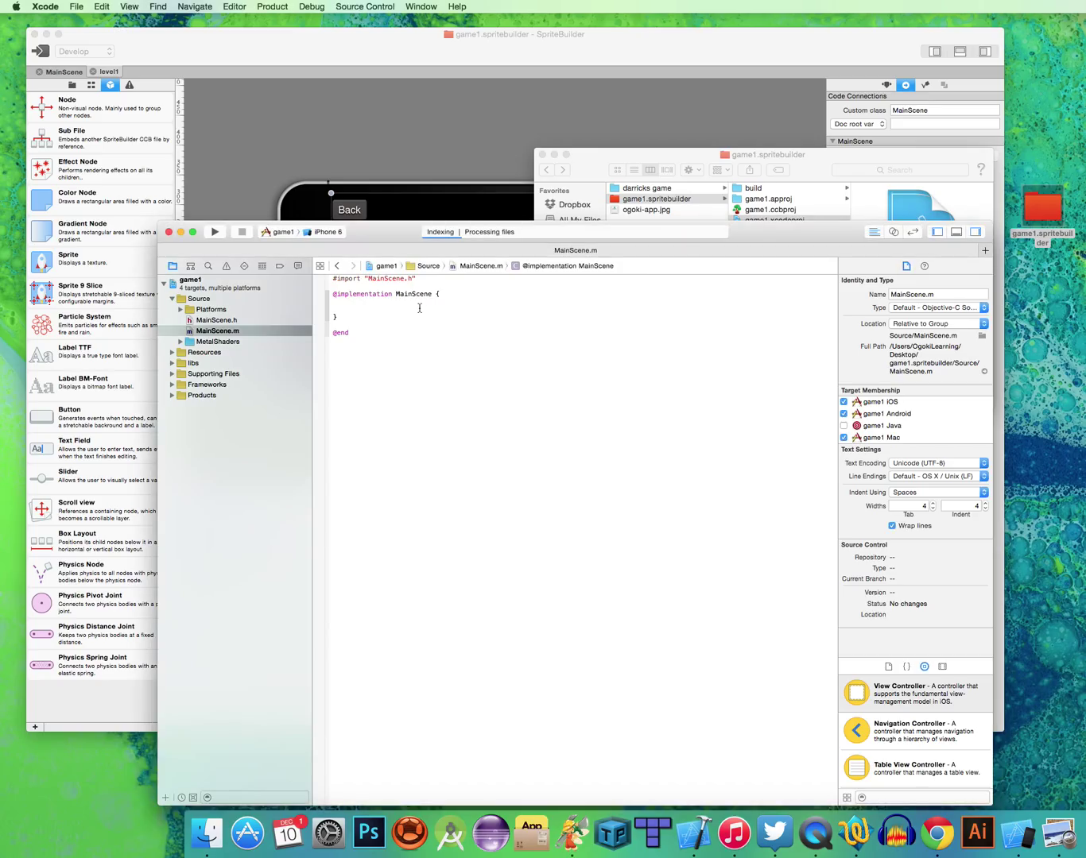
text(CCButton *button1; CCButton *button2; CCButton *backbutton;)
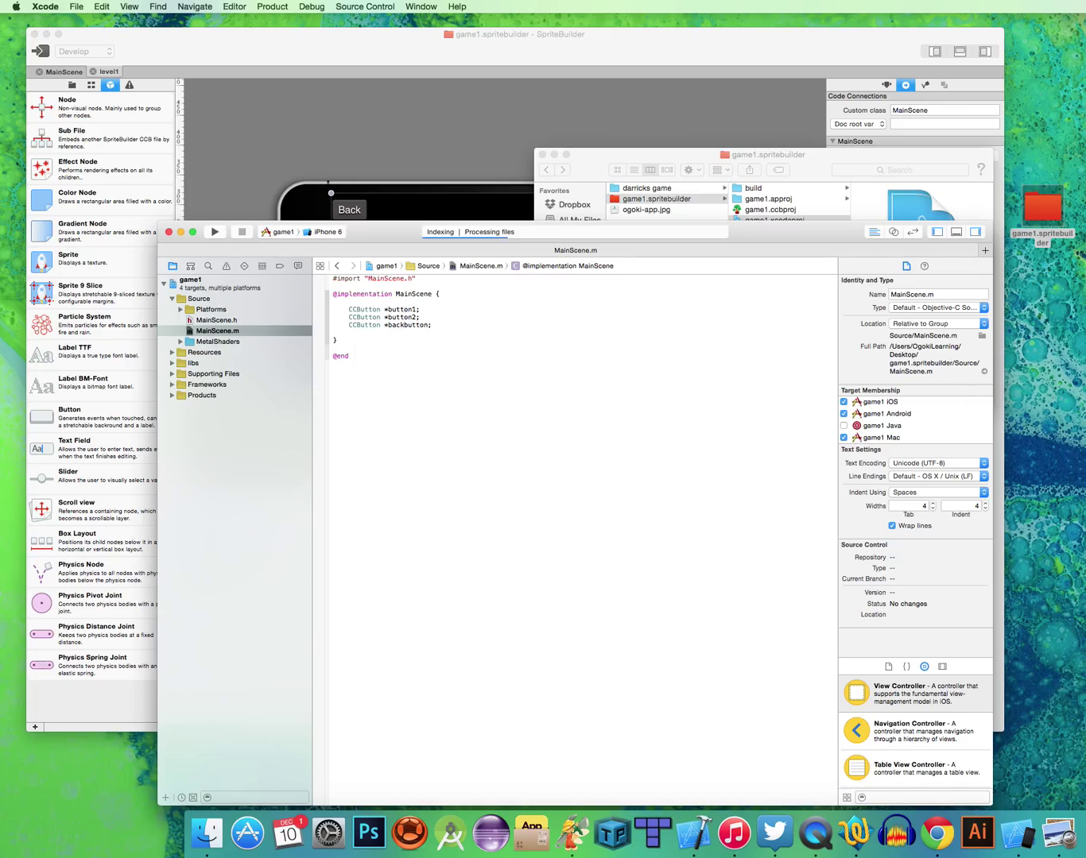
- Below the declarations, add button1:, button2: and backbutton: methods that load Level1, Level2 and MainScene with CCBReader and replace the current scene
key(super+Tab)
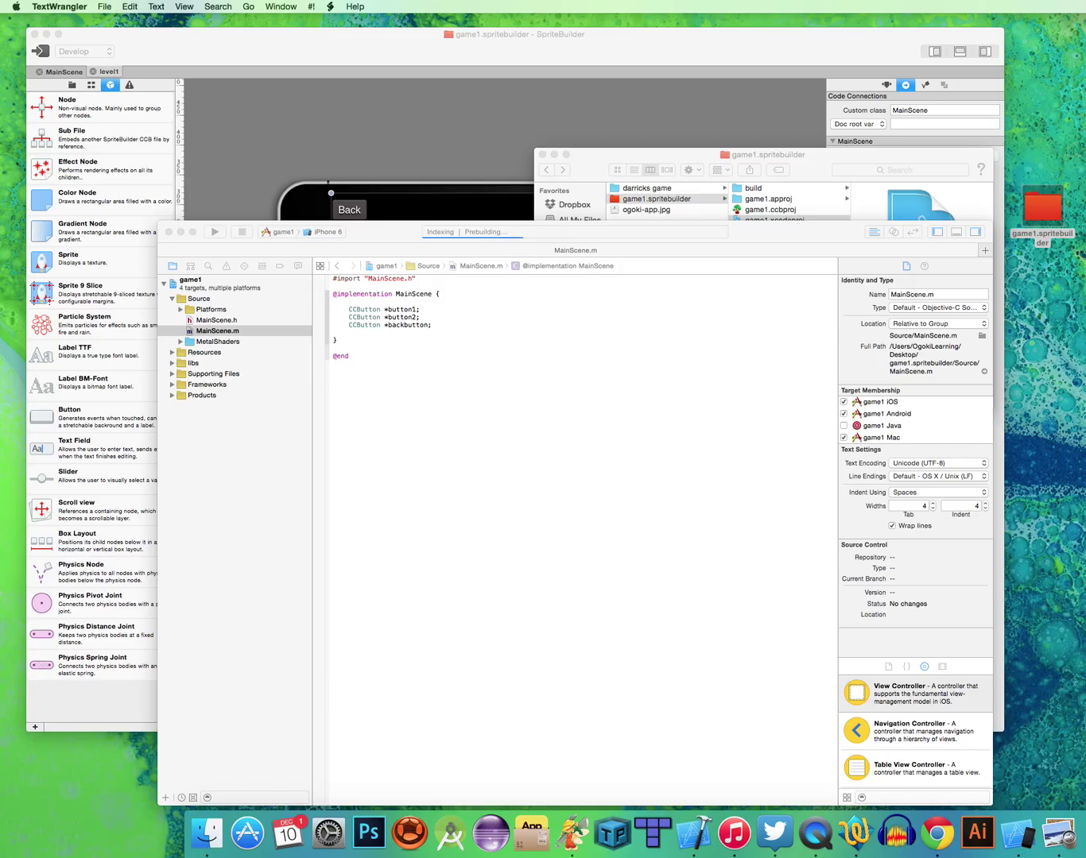
key(super+v)
click(348, 343)
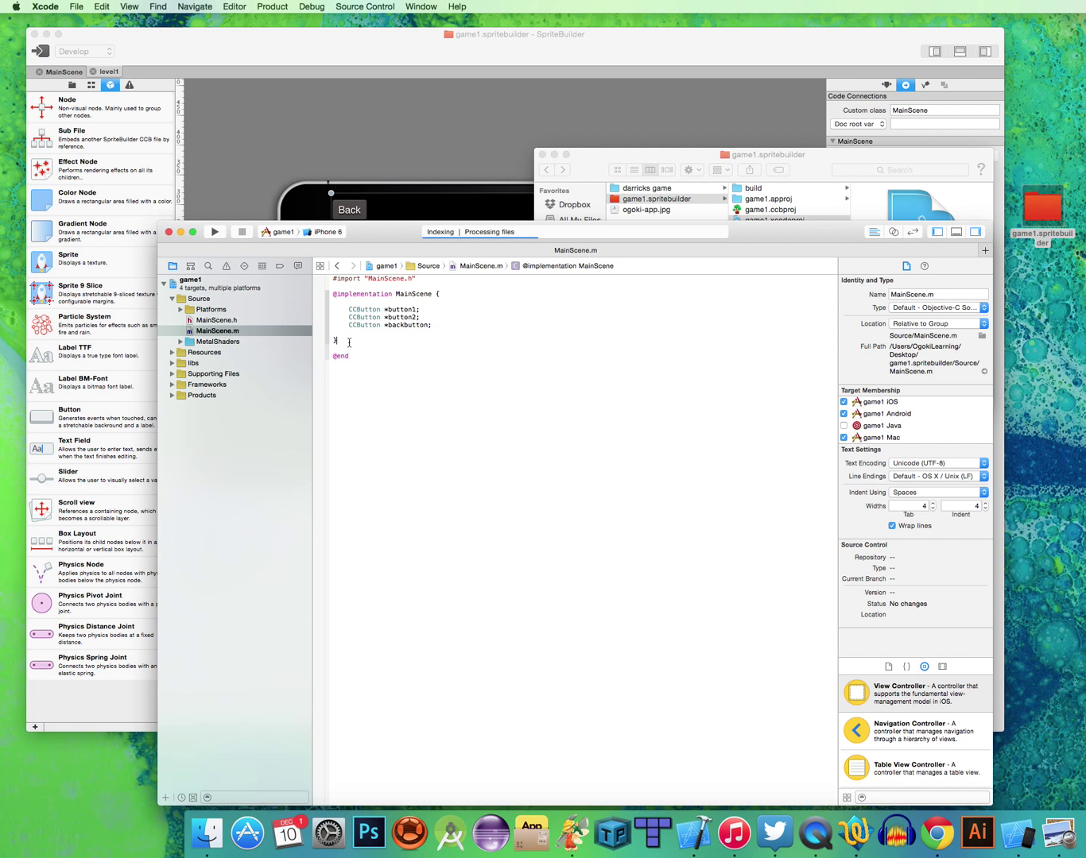
key(Return)
key(Return)
text(- (void)button1:(id)sender; {      CCScene *Level1 = [CCBReader loadAsScene:@"Level1"];     [[CCDirector sharedDirector] replaceScene:Level1];  }  - (void)button2:(id)sender; {      CCScene *Level2 = [CCBReader loadAsScene:@"Level2"];     [[CCDirector sharedDirector] replaceScene:Level2];  }  - (void)backbutton:(id)sender; {      CCScene *MainScene = [CCBReader loadAsScene:@"MainScene"];     [[CCDirector sharedDirector] replaceScene:MainScene];  })
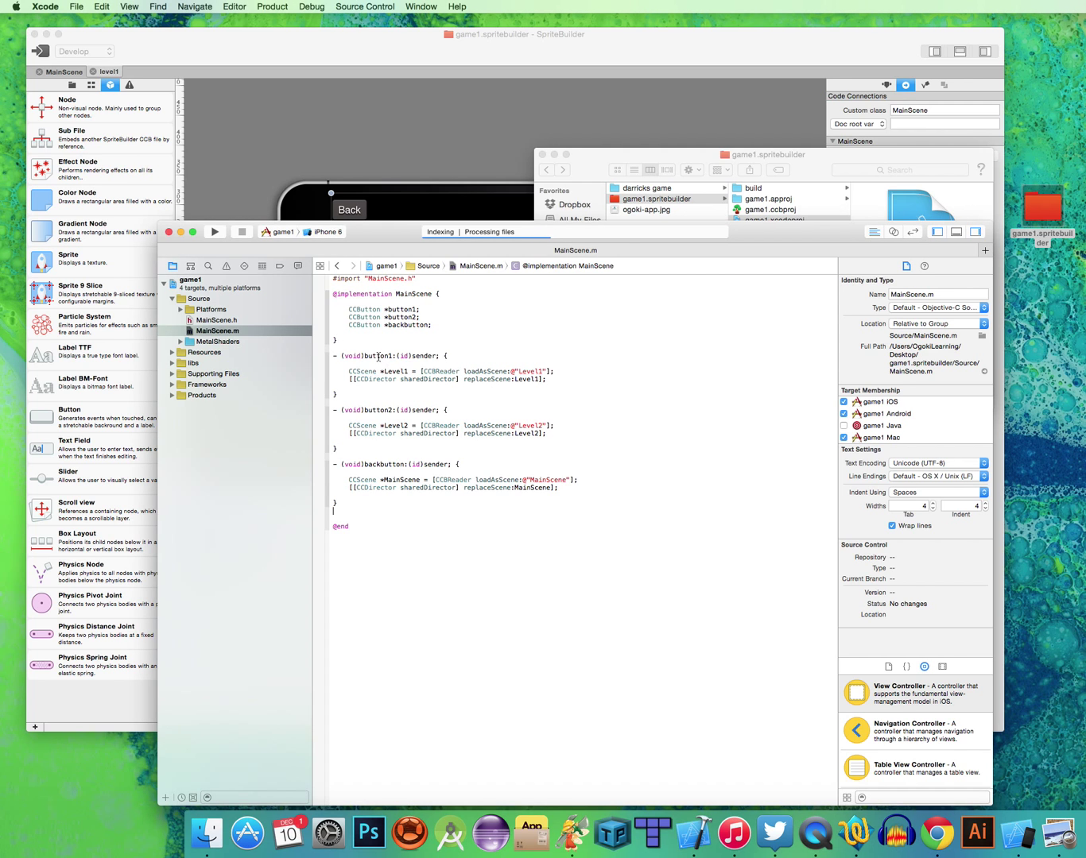
- Examine the method name and loaded scene name in each of the three button methods, and review the whole backbutton: method
double_click(378, 358)
double_click(528, 371)
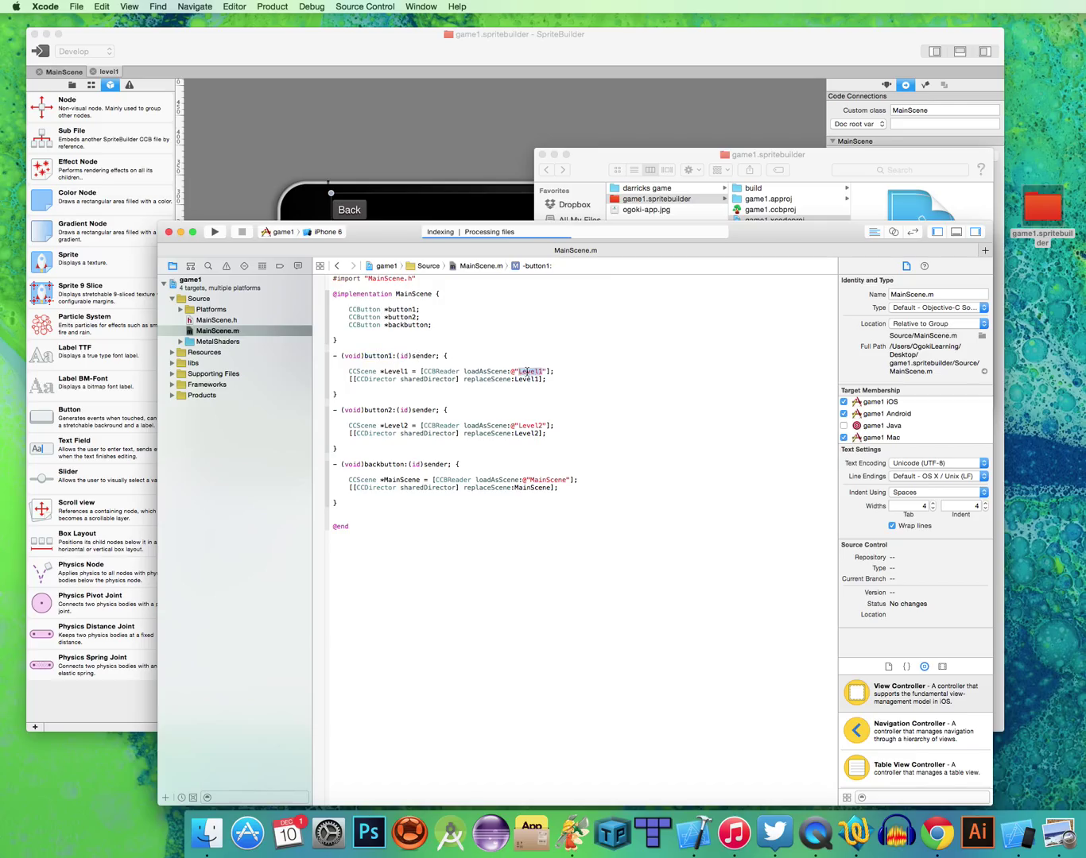
double_click(377, 411)
double_click(528, 426)
double_click(381, 464)
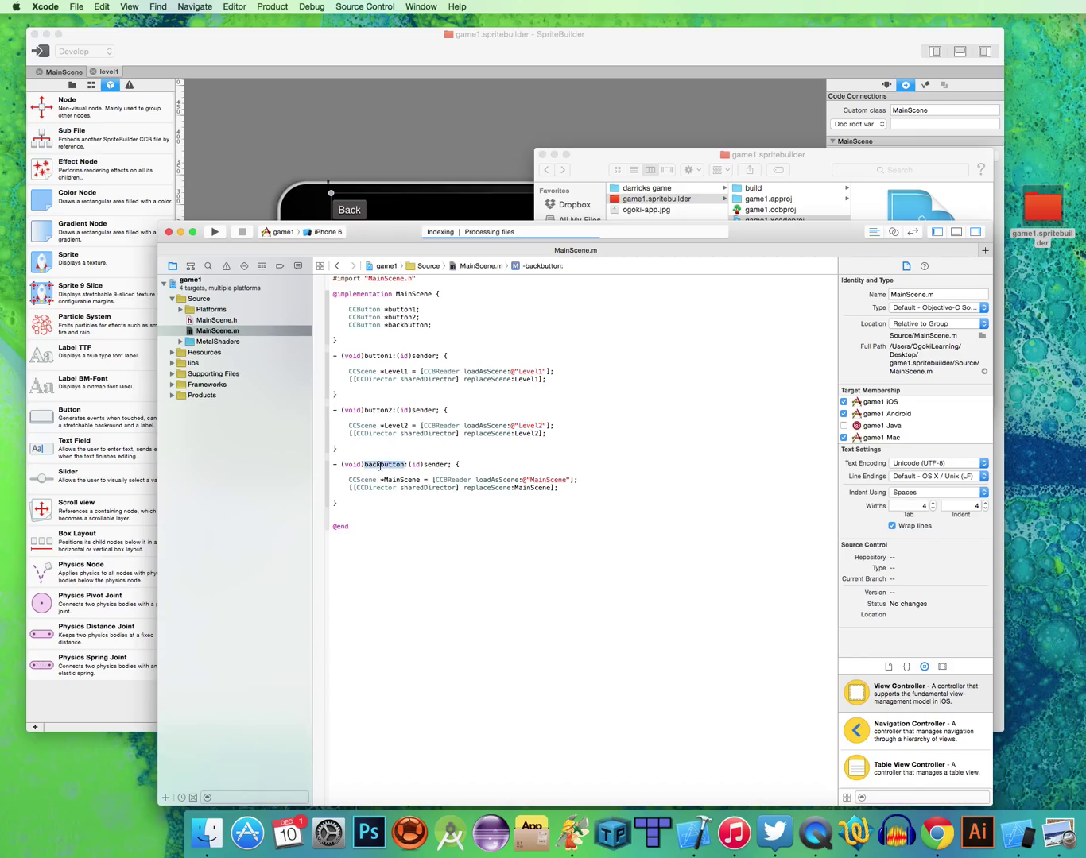
double_click(536, 481)
click(494, 503)
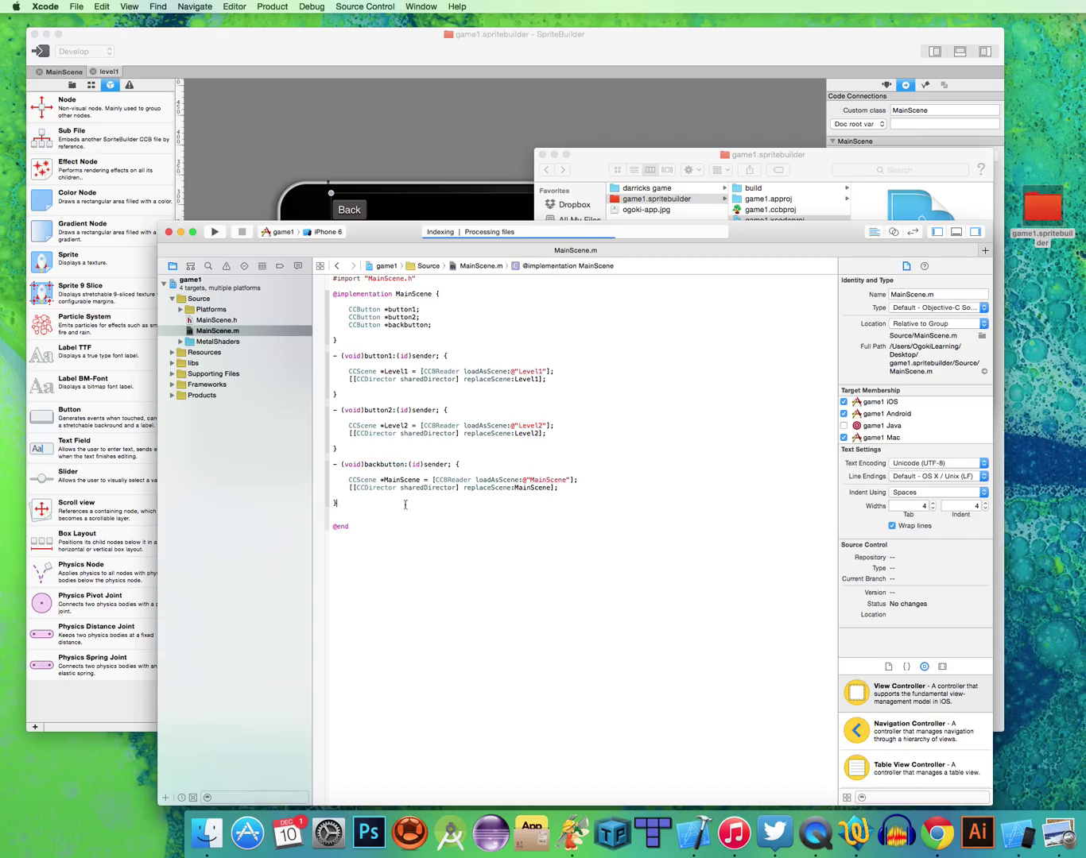
drag(340, 504, 340, 460)
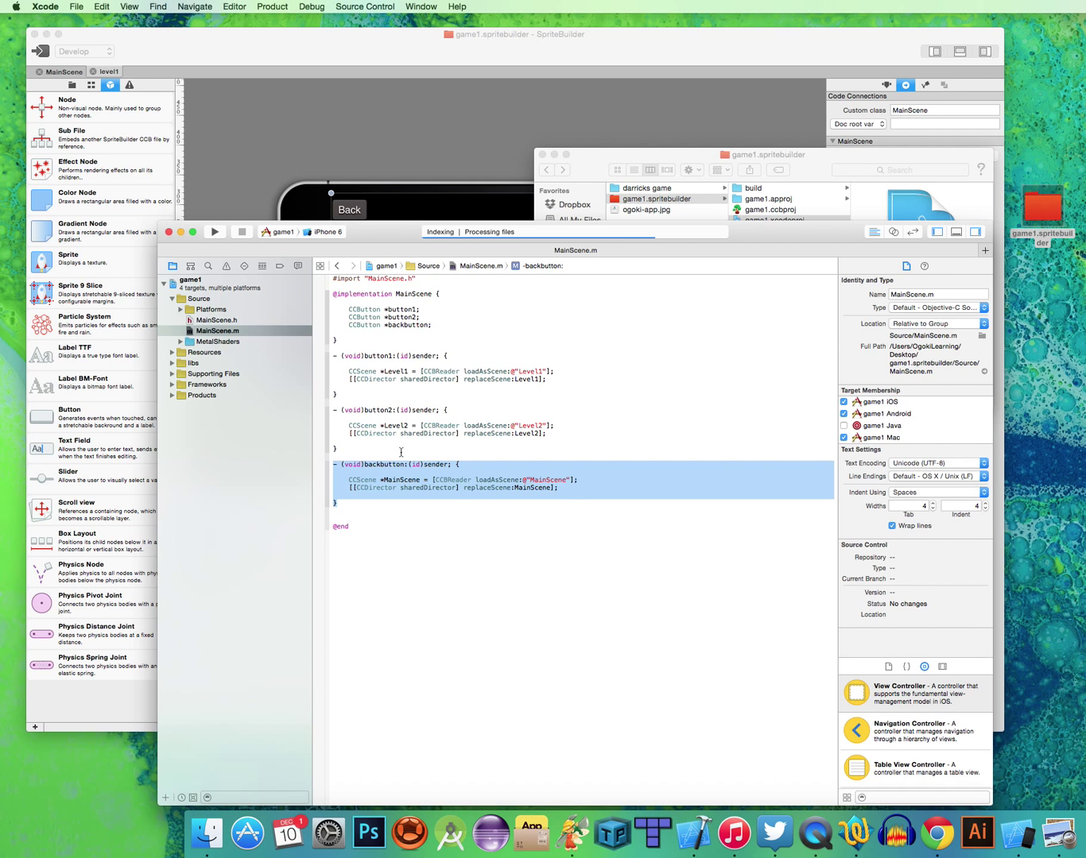
key(Right)
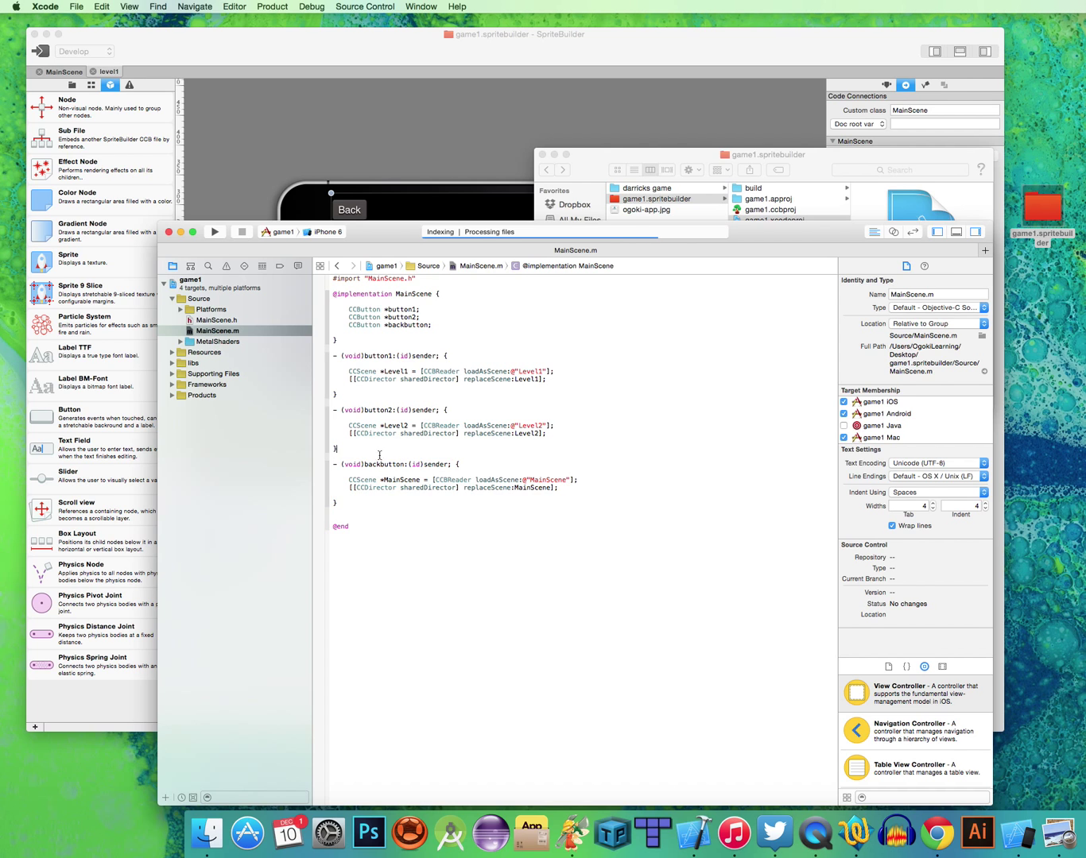
- Run game1 on the iPhone 6 simulator and test going to level 1 and back to the main scene
click(215, 231)
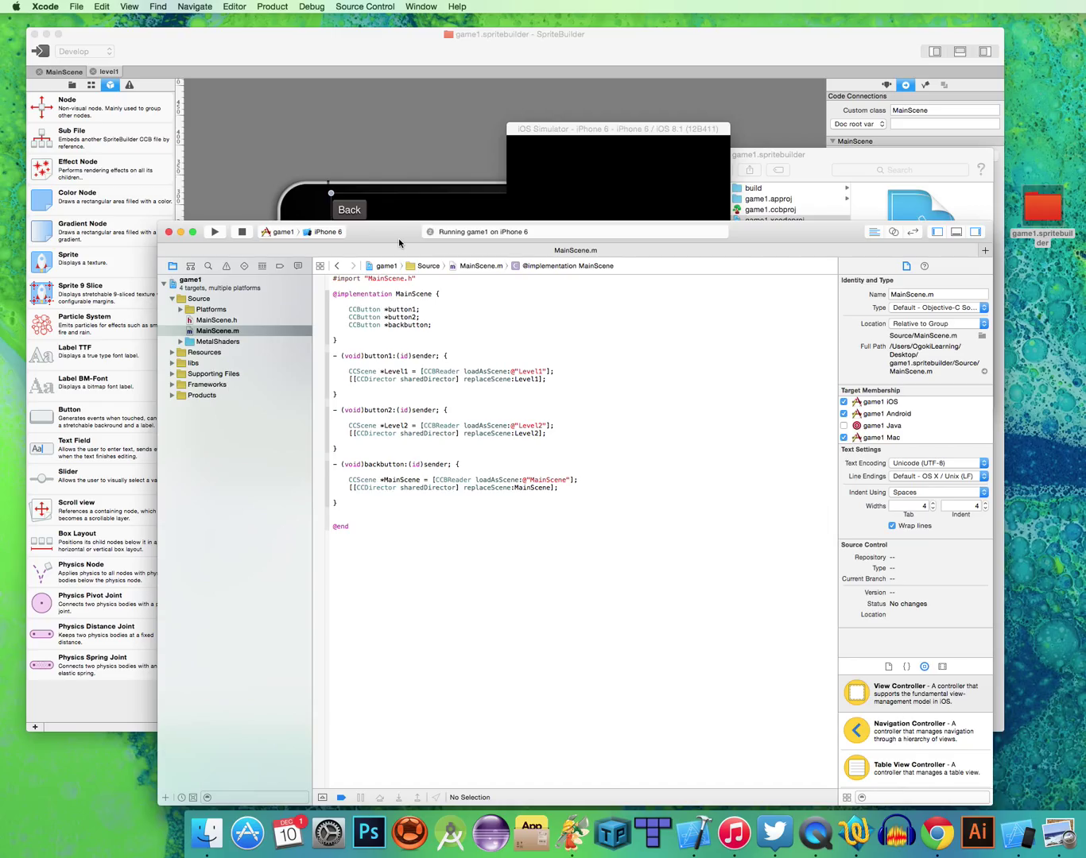
click(552, 137)
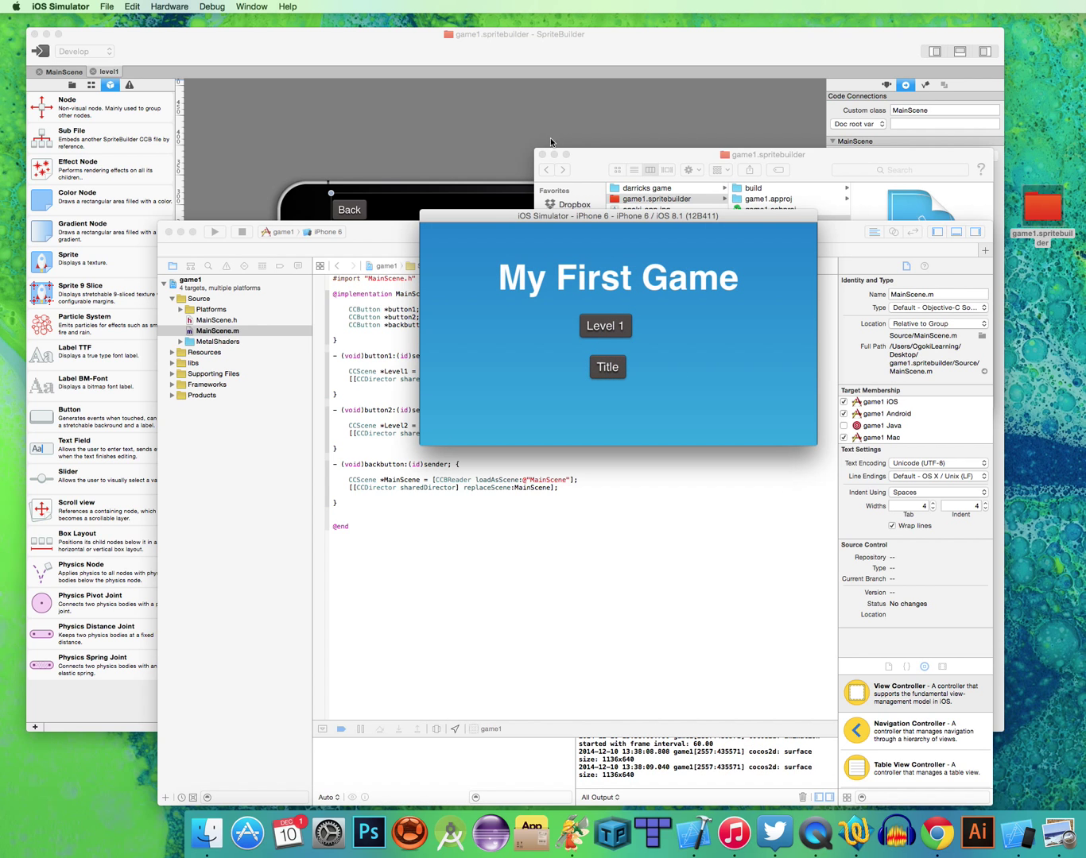
click(599, 332)
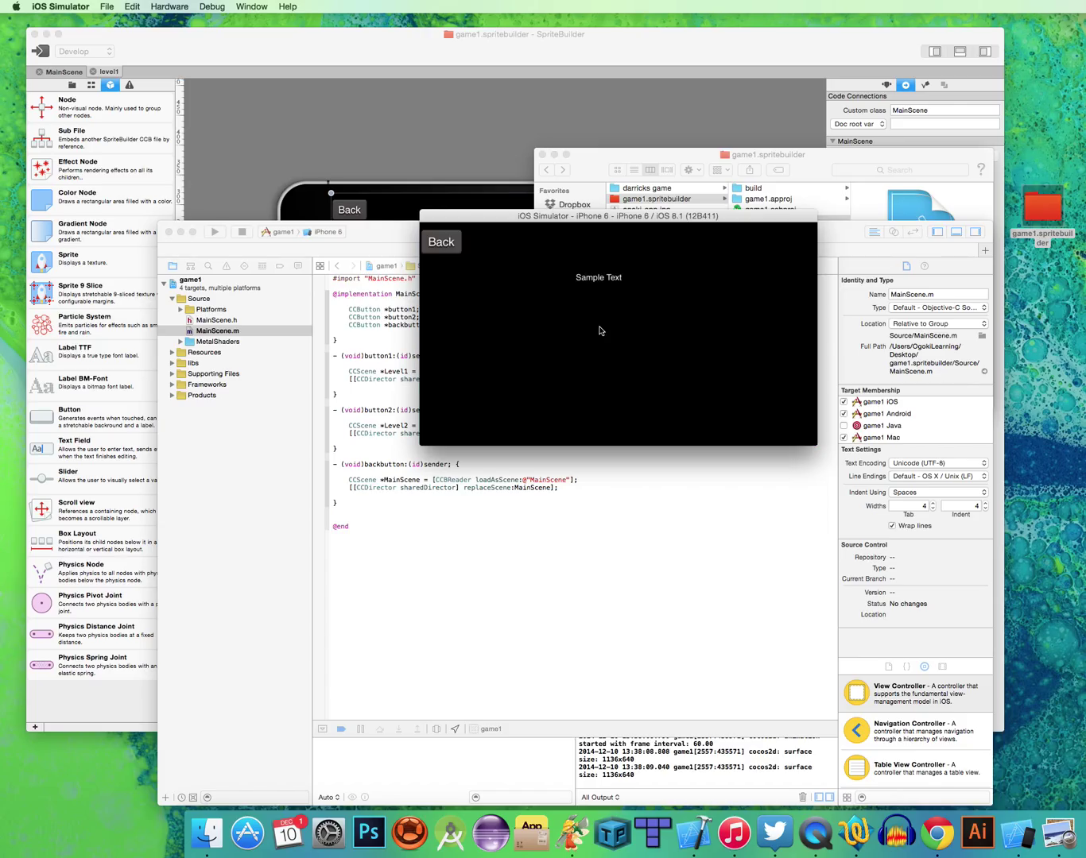
click(442, 244)
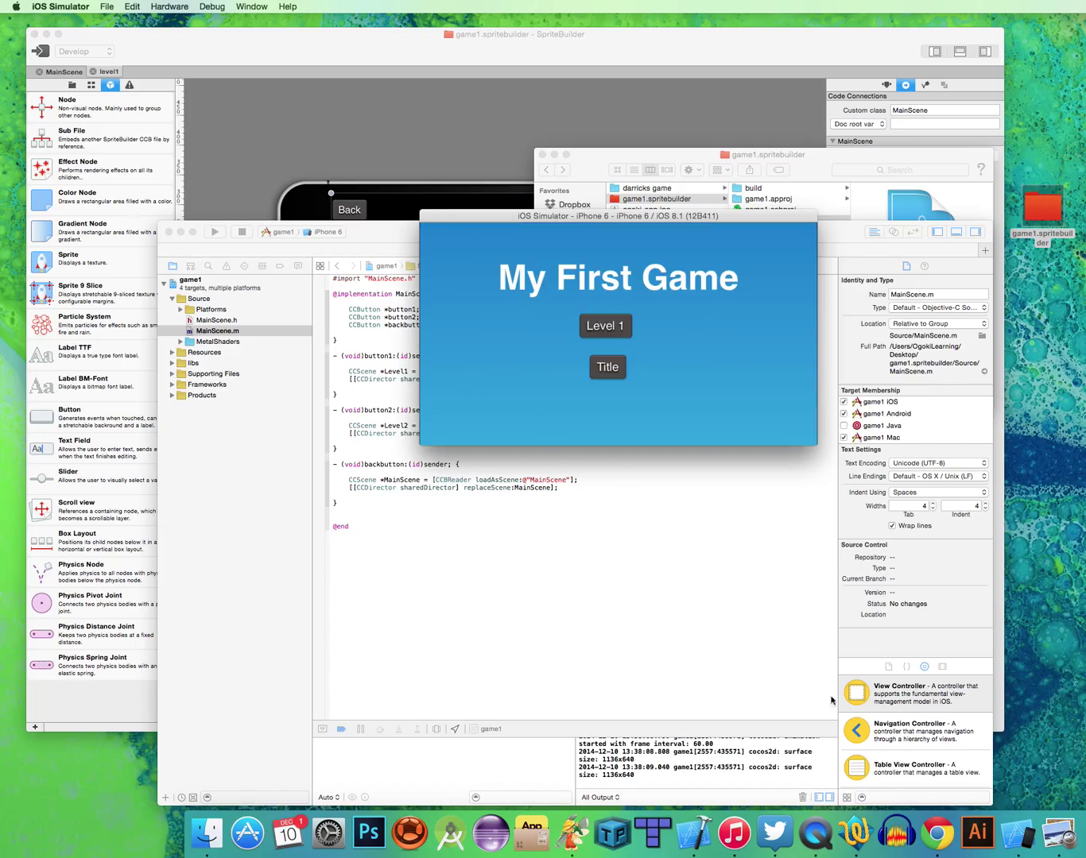
- Switch to Preview to show the ogoki-app.jpg image
click(1059, 837)
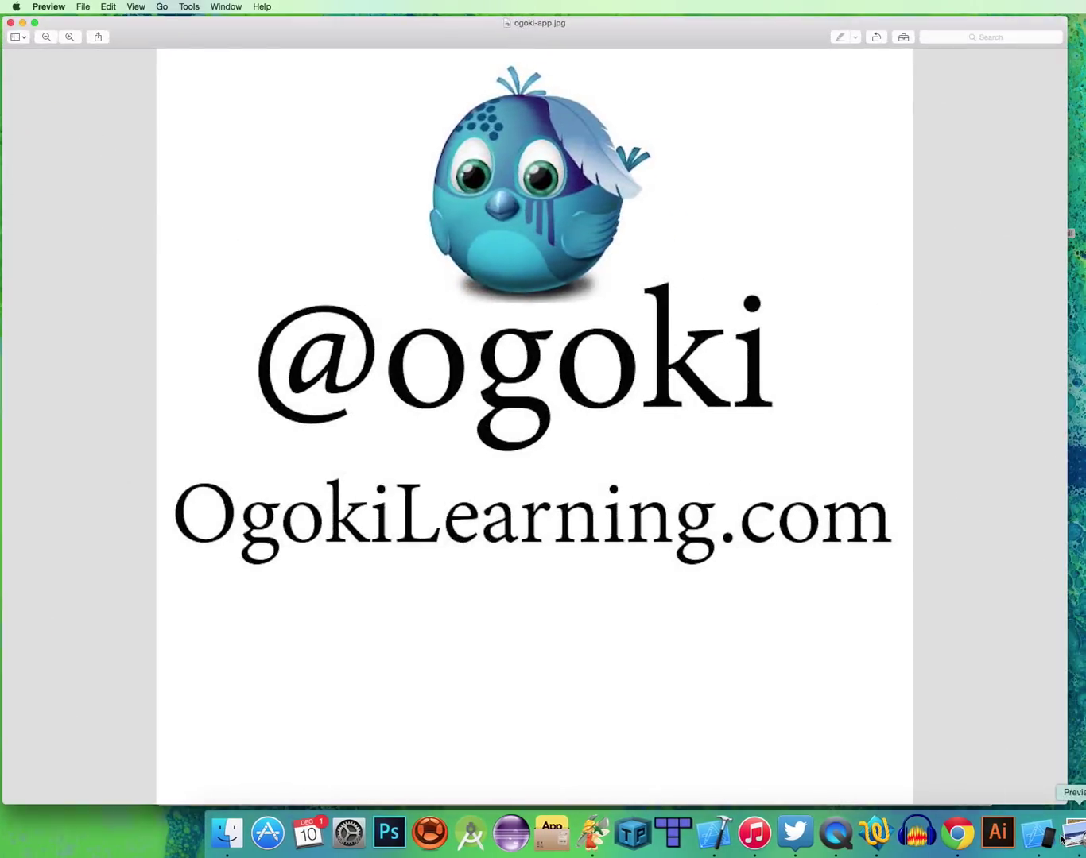